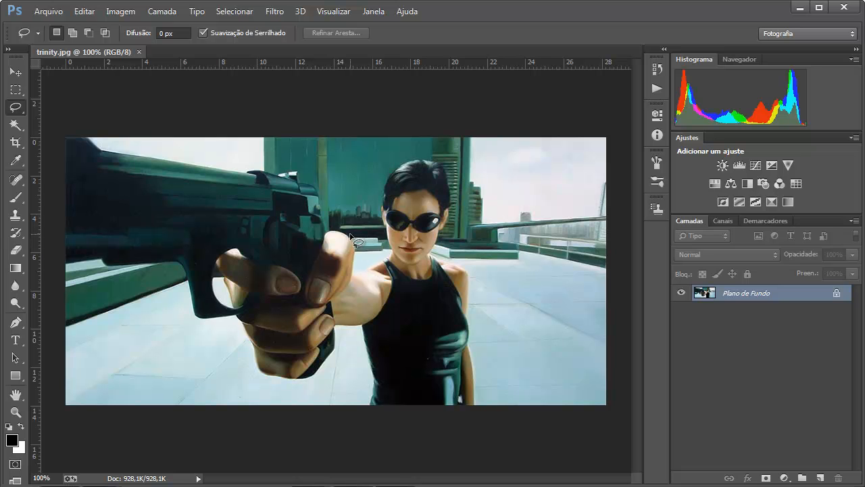
Use the freehand Lasso to select the background beside the woman's bare shoulder, adding the strip of background above the gun
click(17, 109)
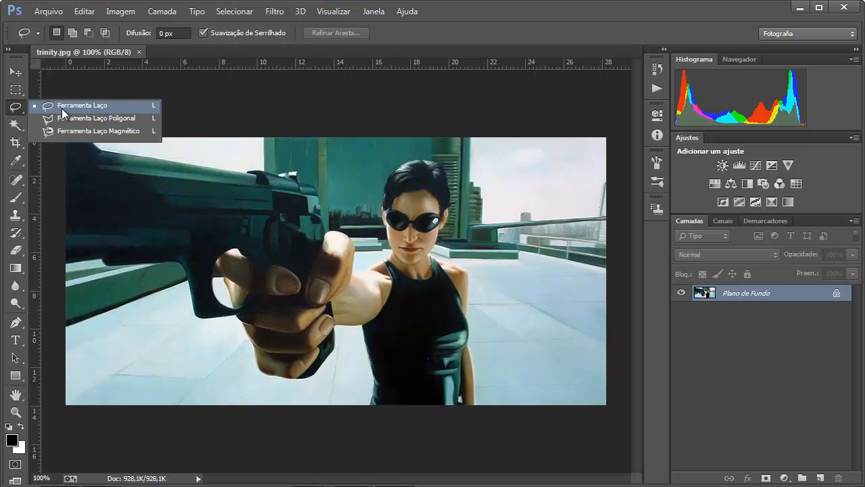
click(103, 108)
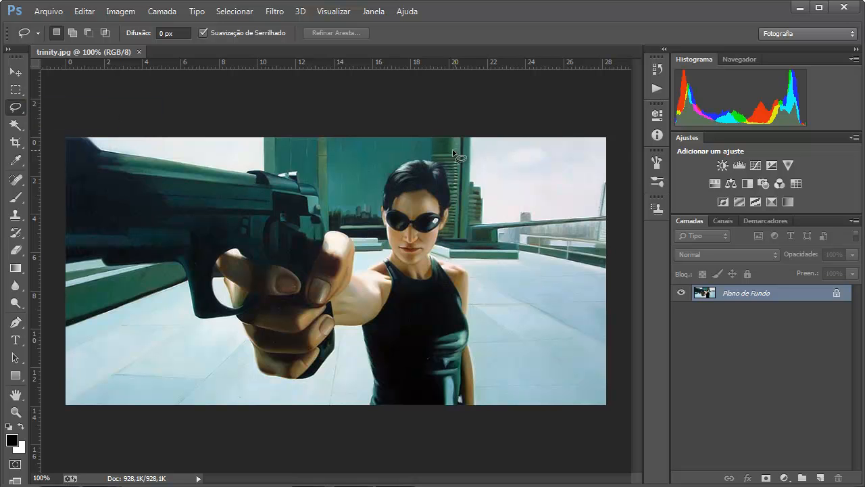
mouse_move(439, 130)
mouse_down()
mouse_move(483, 159)
mouse_move(477, 233)
mouse_move(497, 369)
mouse_move(512, 397)
mouse_move(584, 419)
mouse_move(615, 391)
mouse_move(625, 324)
mouse_move(620, 125)
mouse_move(528, 100)
mouse_move(446, 132)
mouse_up()
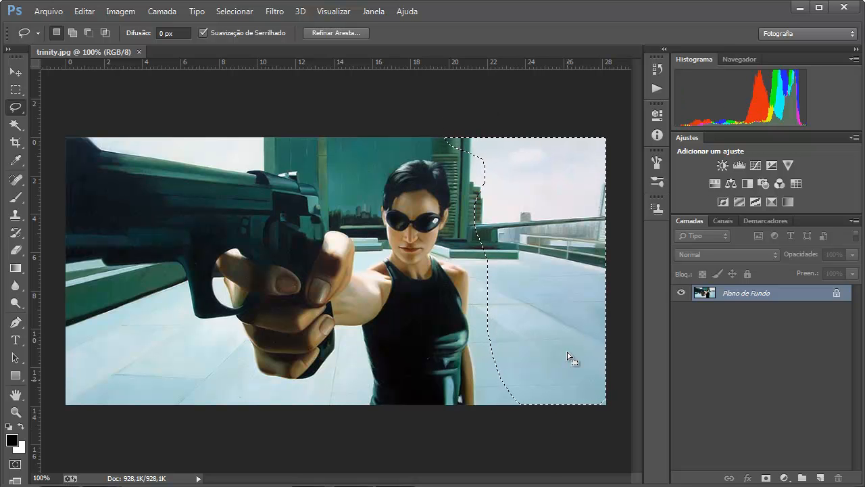
click(73, 32)
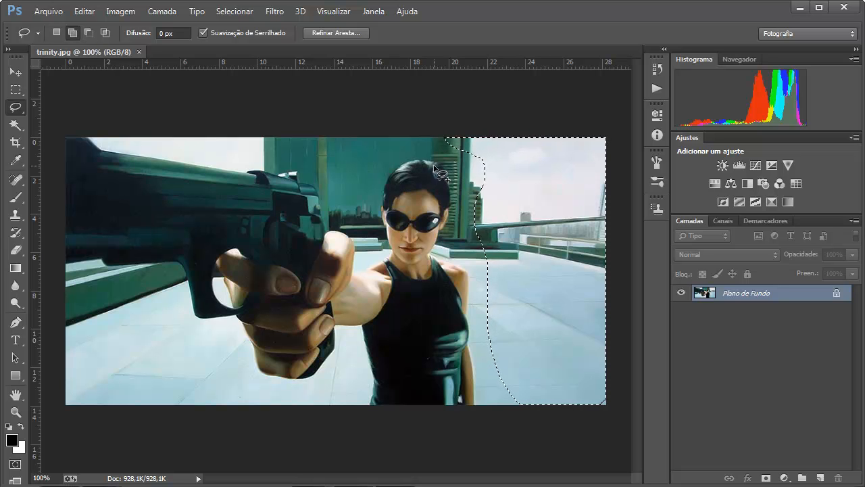
mouse_move(426, 133)
mouse_down()
mouse_move(361, 168)
mouse_move(324, 177)
mouse_move(305, 162)
mouse_move(129, 128)
mouse_move(161, 110)
mouse_move(429, 109)
mouse_move(467, 140)
mouse_up()
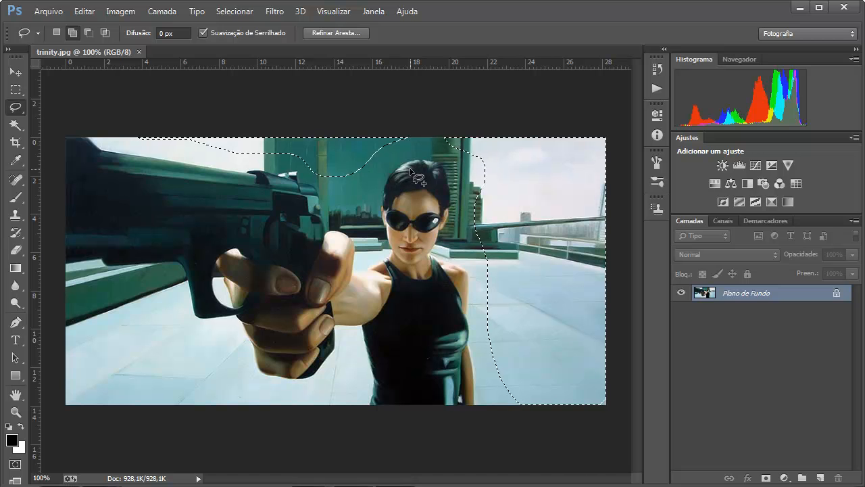
Fill the selected background with the light blue a2c2d1 sampled from the image, in Normal mode at 100% opacity
key(Delete)
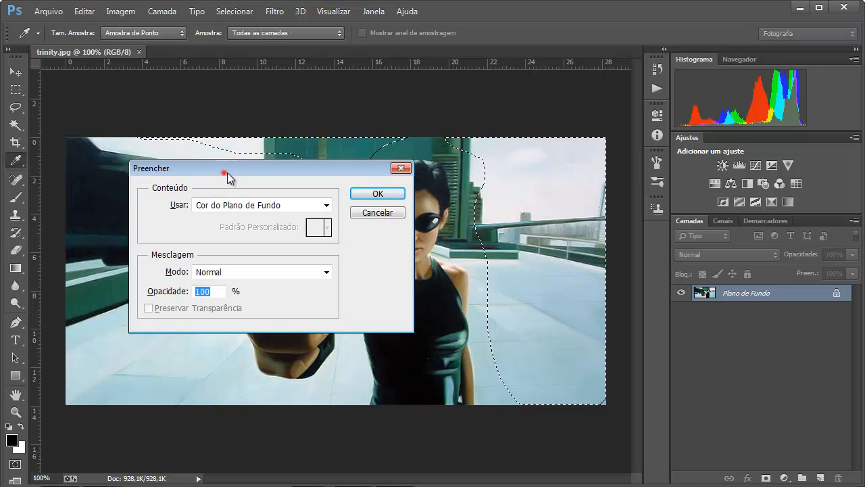
drag(228, 173, 293, 165)
click(284, 197)
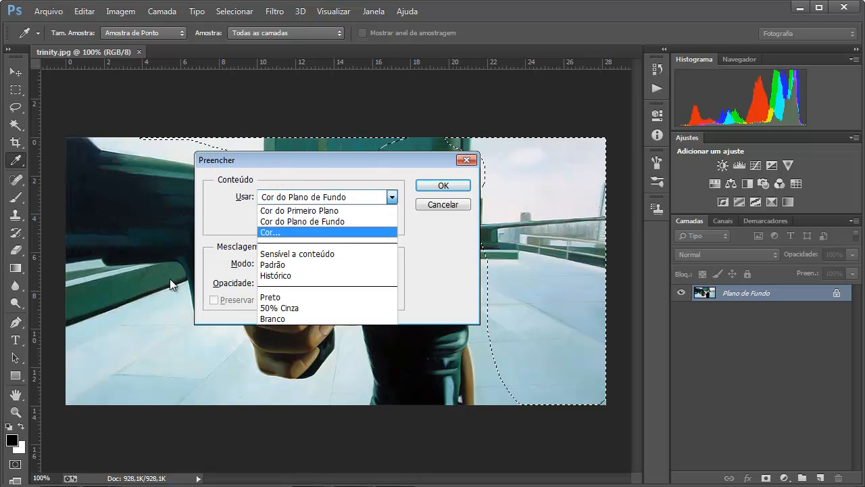
click(284, 233)
drag(434, 266, 373, 156)
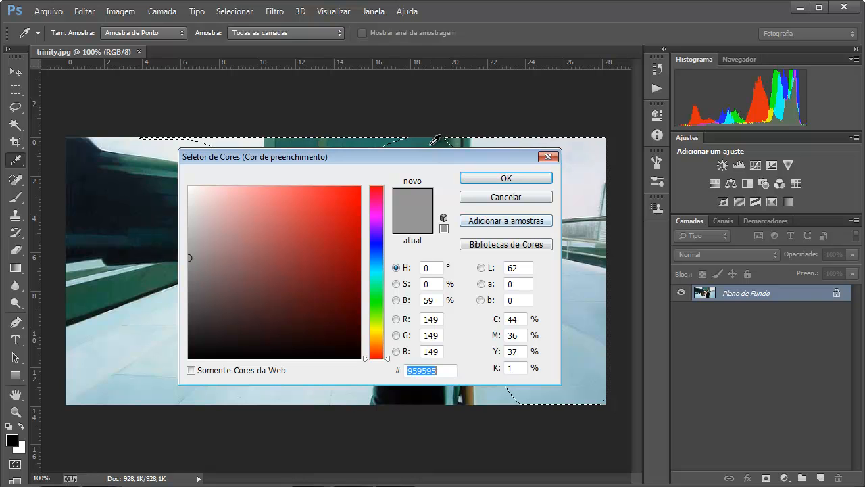
drag(432, 141, 589, 284)
click(507, 179)
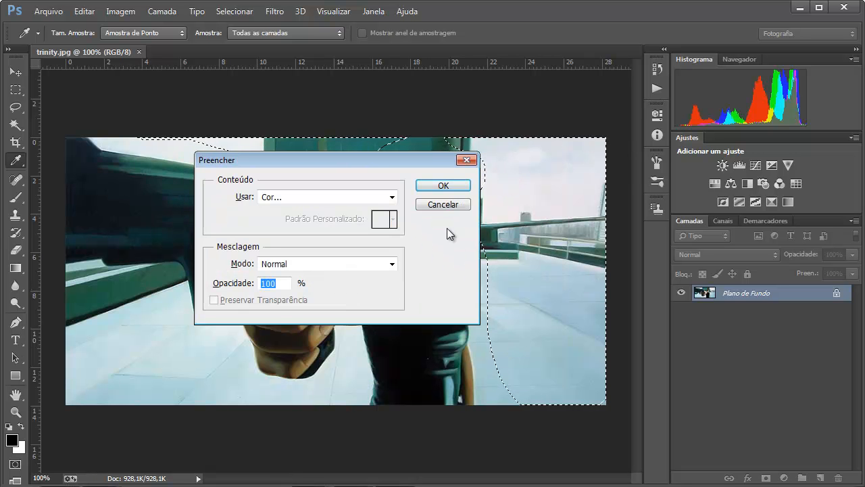
click(443, 185)
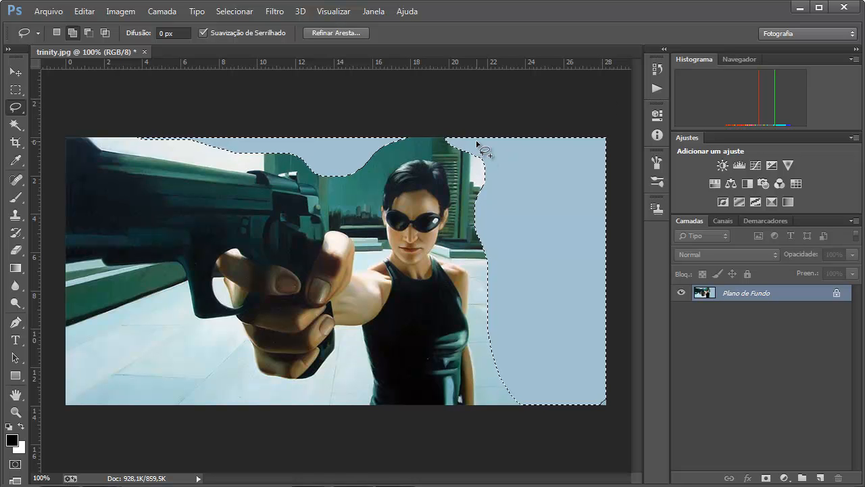
Undo the background fill and clear the selection
key(ctrl+z)
key(ctrl+z)
key(ctrl+z)
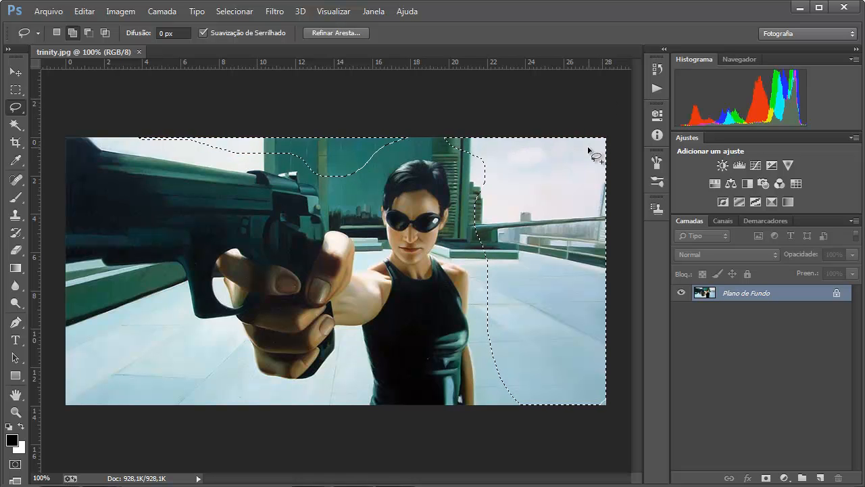
key(ctrl+d)
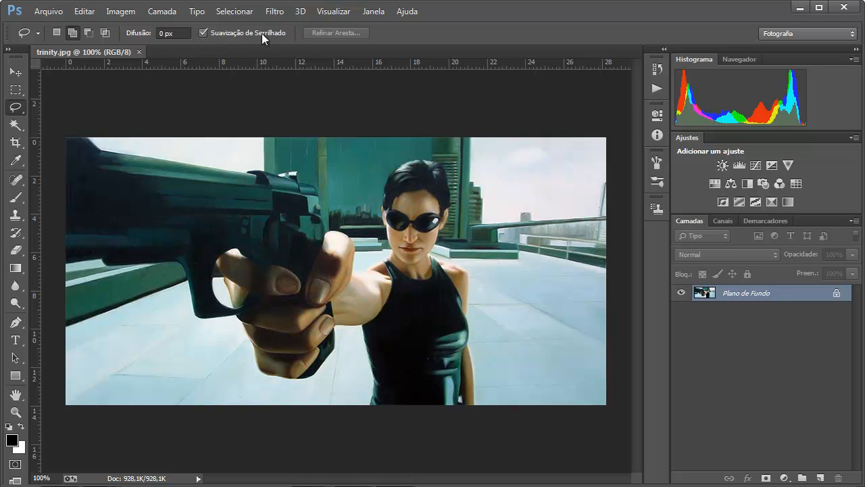
Set the Lasso feather to 10 px and select the right and upper background freehand, adding the lower-left floor area
click(175, 33)
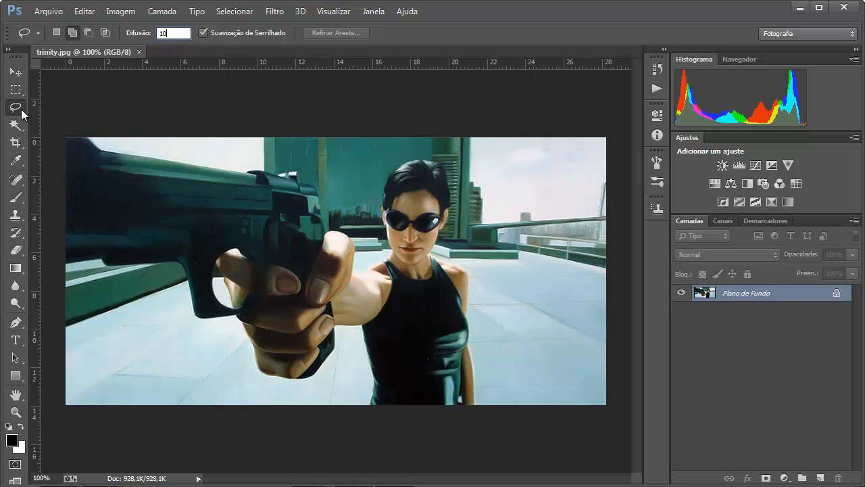
click(58, 32)
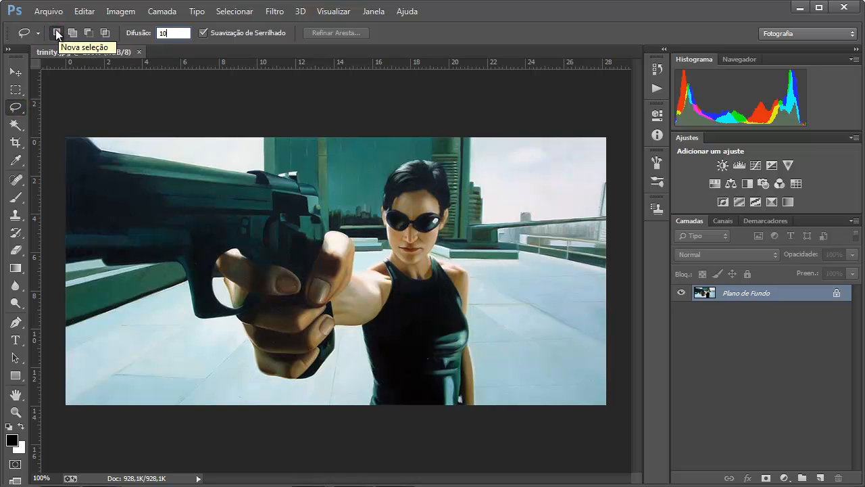
mouse_move(190, 129)
mouse_down()
mouse_move(319, 162)
mouse_move(352, 196)
mouse_move(401, 139)
mouse_move(457, 155)
mouse_move(481, 201)
mouse_move(492, 331)
mouse_move(517, 417)
mouse_move(603, 441)
mouse_move(643, 279)
mouse_move(620, 133)
mouse_move(505, 81)
mouse_move(323, 101)
mouse_up()
click(73, 33)
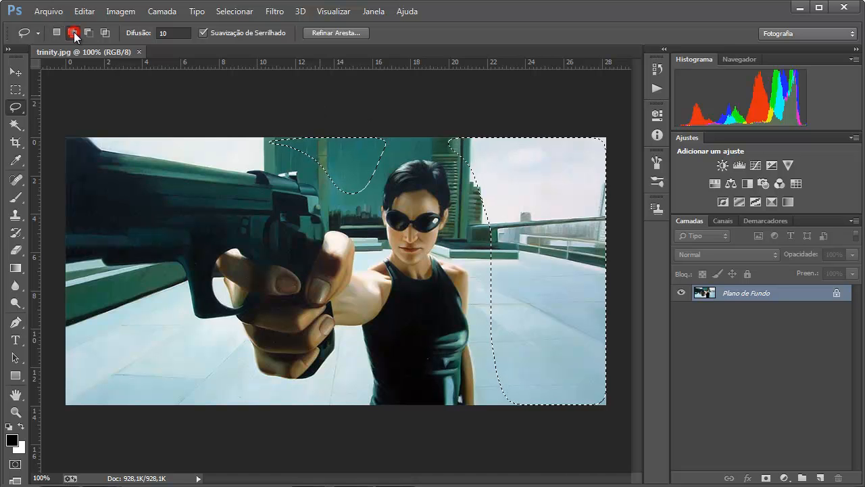
mouse_move(59, 290)
mouse_down()
mouse_move(164, 305)
mouse_move(195, 365)
mouse_move(217, 361)
mouse_move(264, 387)
mouse_move(344, 398)
mouse_move(326, 440)
mouse_move(73, 443)
mouse_move(46, 383)
mouse_move(60, 292)
mouse_up()
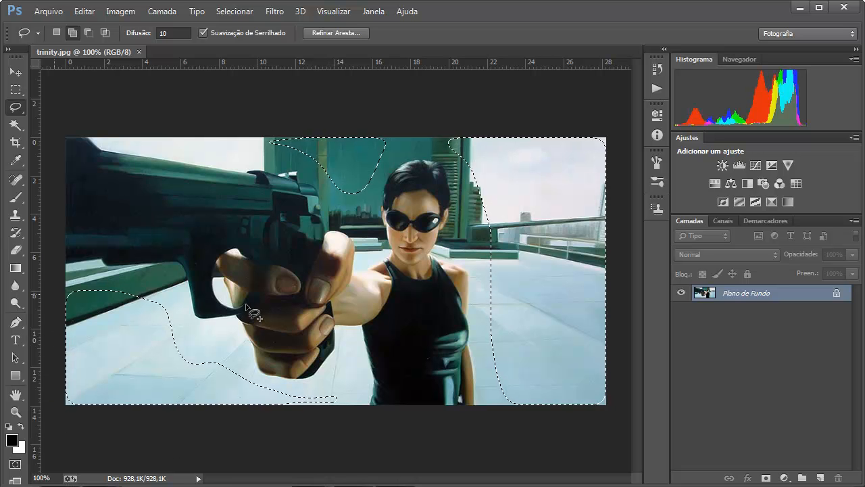
Fill the feathered selection with colour 9fc4cd sampled from the floor, and deselect
key(shift+F5)
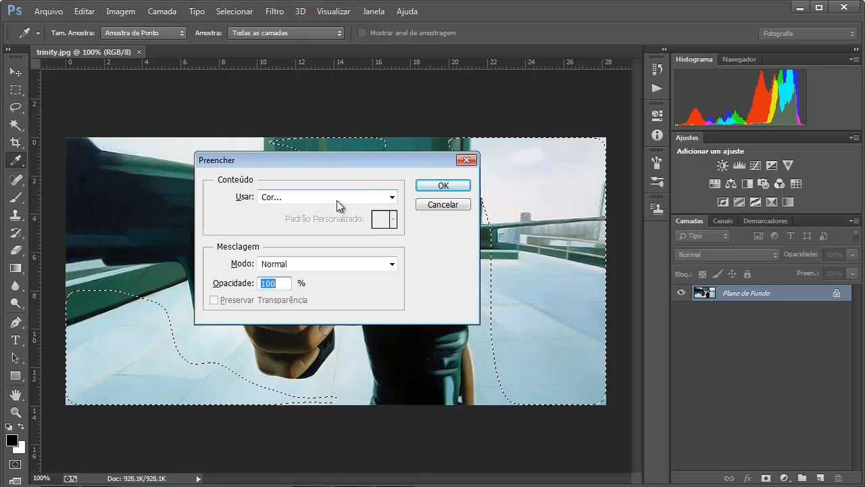
click(392, 197)
click(287, 234)
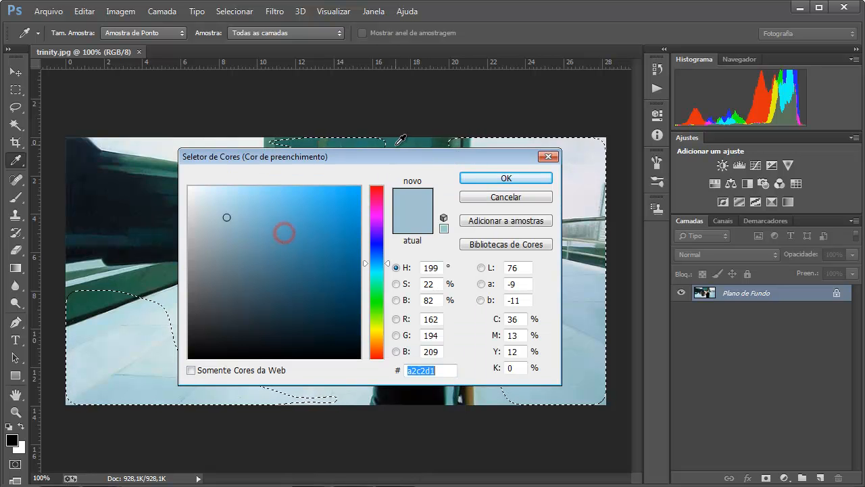
drag(581, 285, 593, 309)
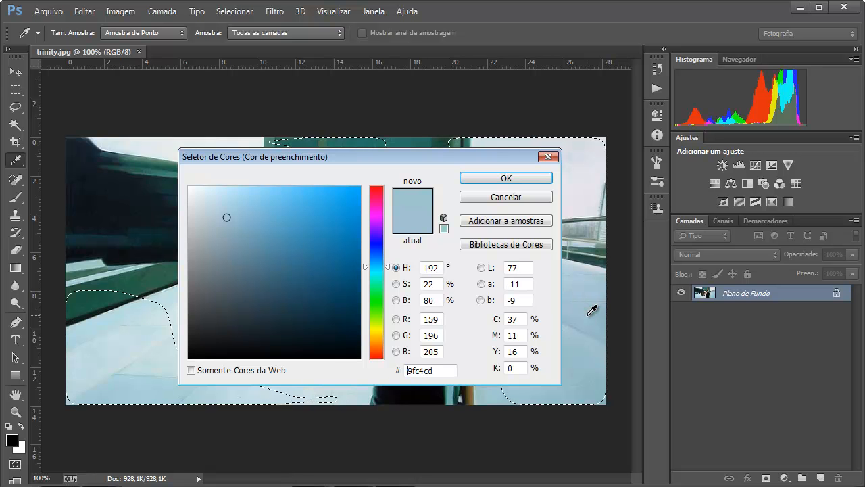
click(505, 178)
click(440, 186)
key(l)
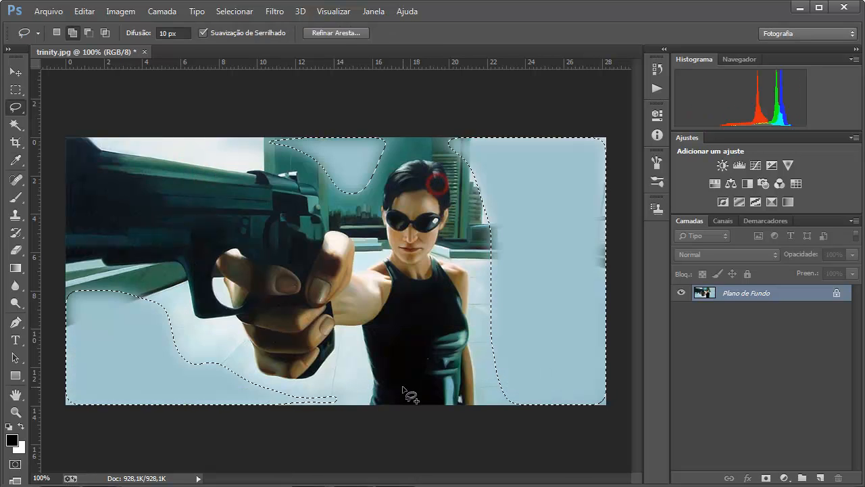
key(ctrl+d)
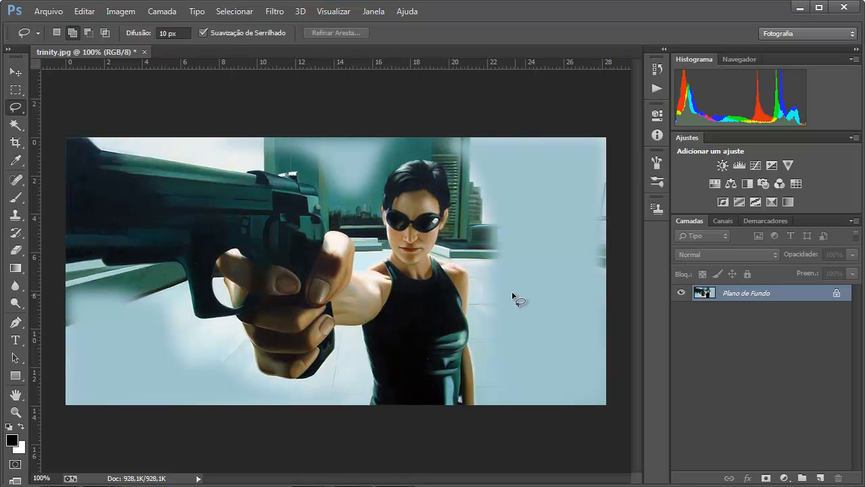
Step back through the history to before the feathered fill and clear the remaining selection
click(656, 71)
click(531, 188)
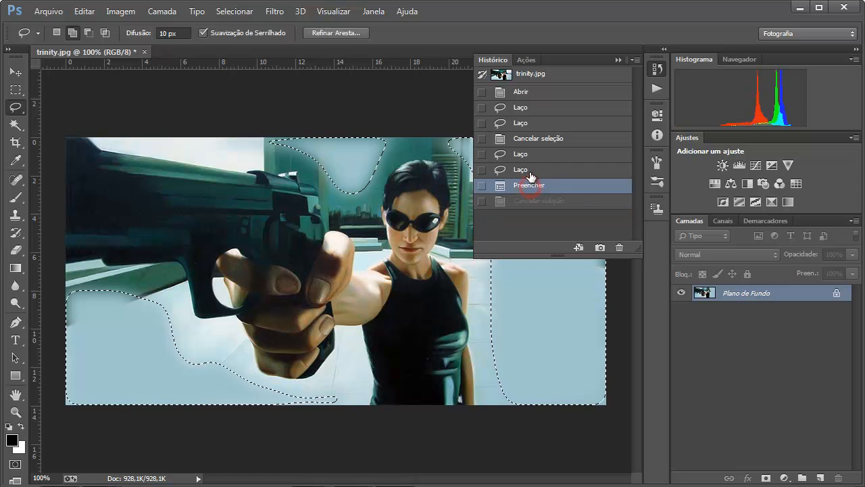
click(530, 175)
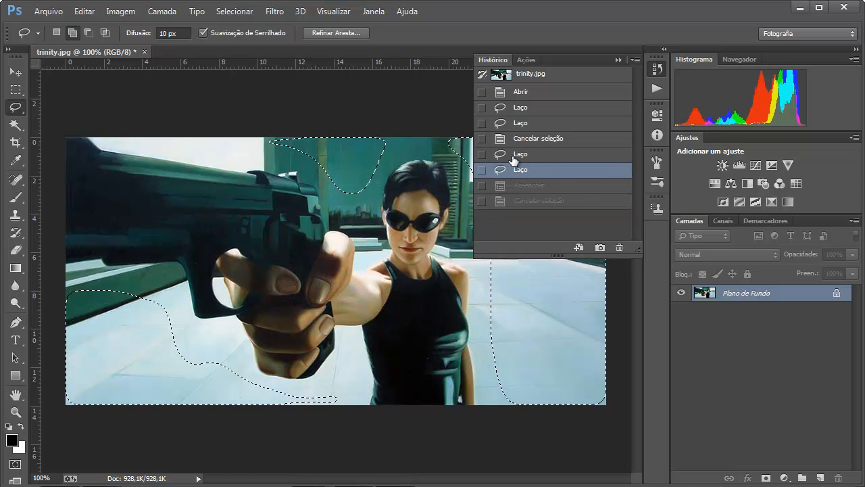
click(512, 154)
click(438, 164)
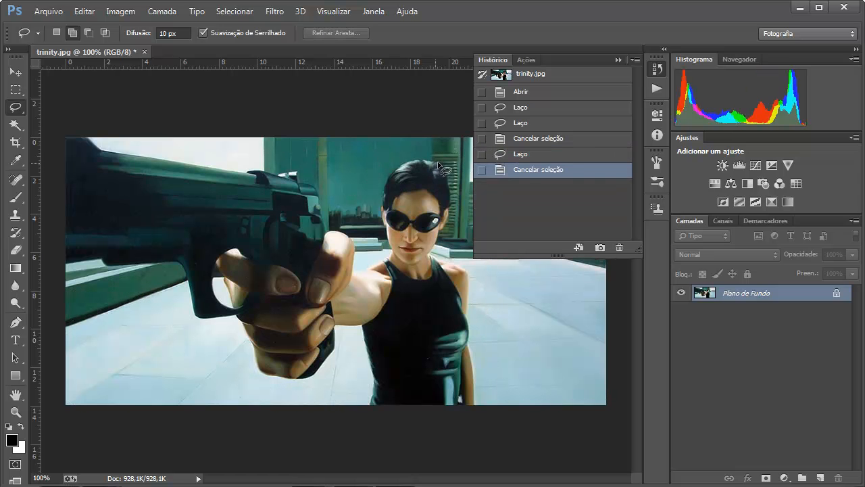
click(619, 60)
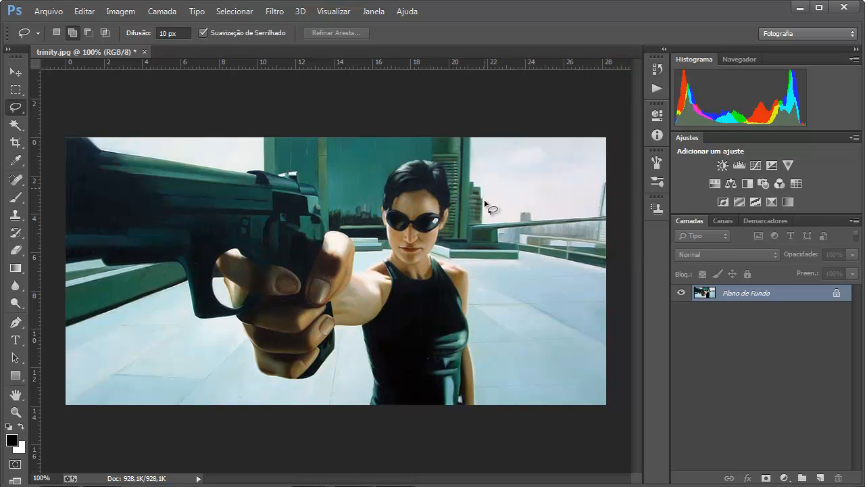
Switch from the freehand Lasso to the Polygonal Lasso tool
right_click(22, 108)
click(63, 108)
right_click(18, 107)
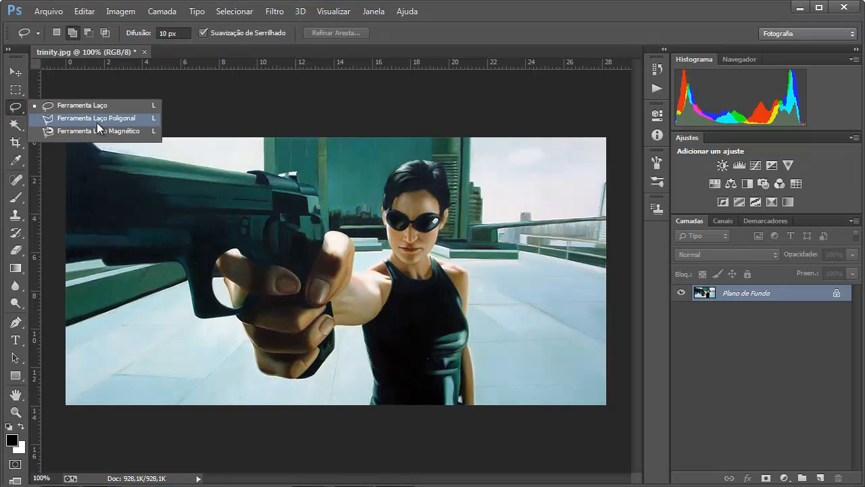
click(134, 119)
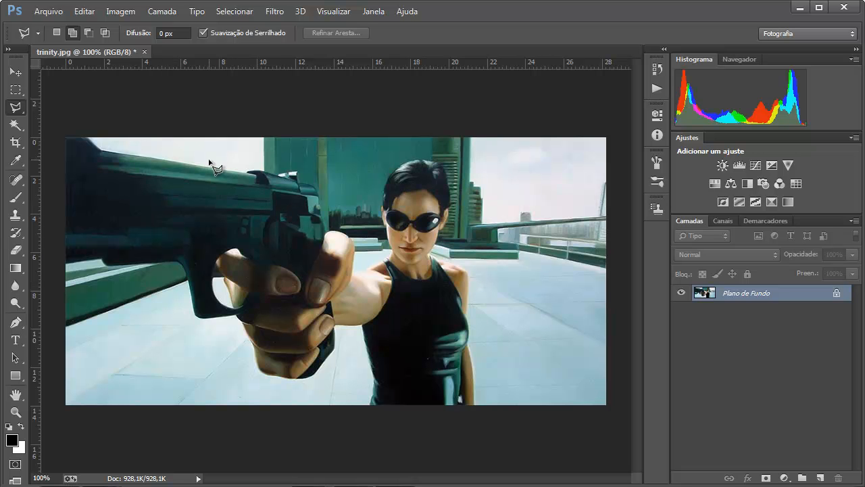
Select the white sky area above the gun with the Polygonal Lasso, following the gun's upper edge and the green building's edge
click(15, 411)
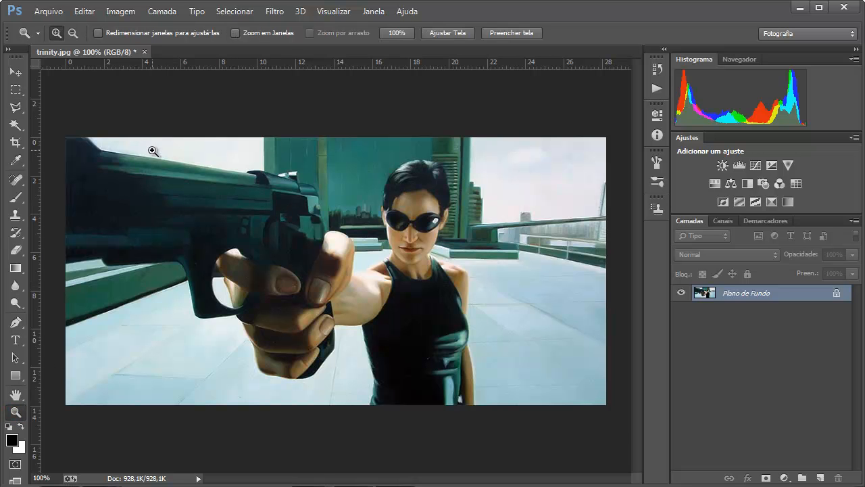
click(154, 154)
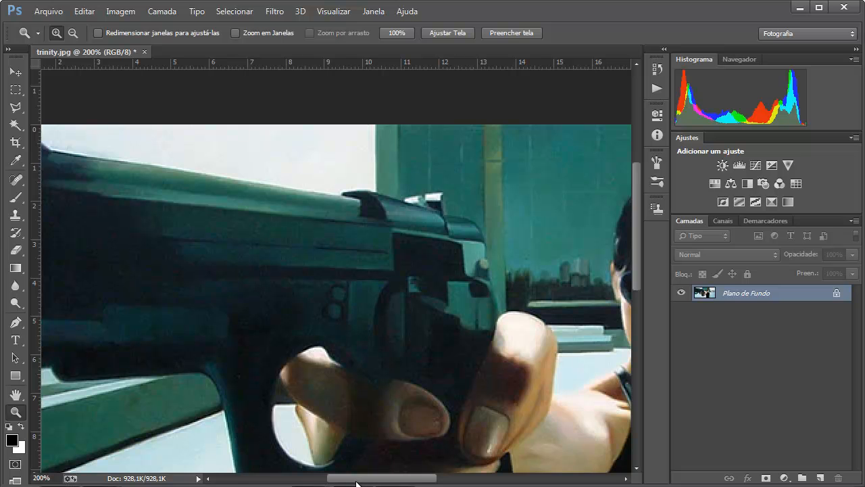
drag(356, 481, 344, 481)
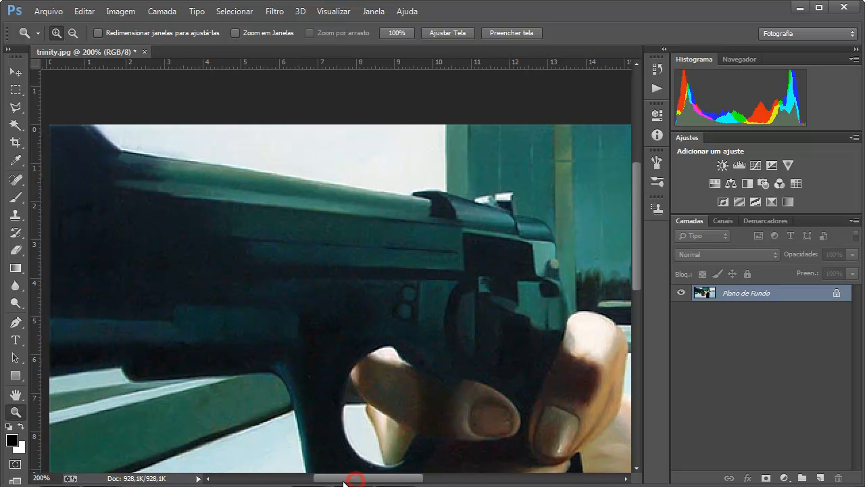
click(15, 107)
right_click(16, 108)
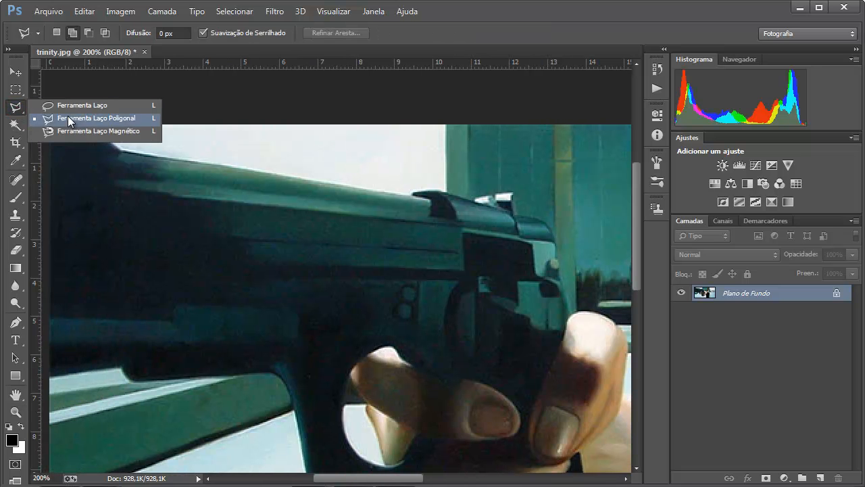
click(92, 116)
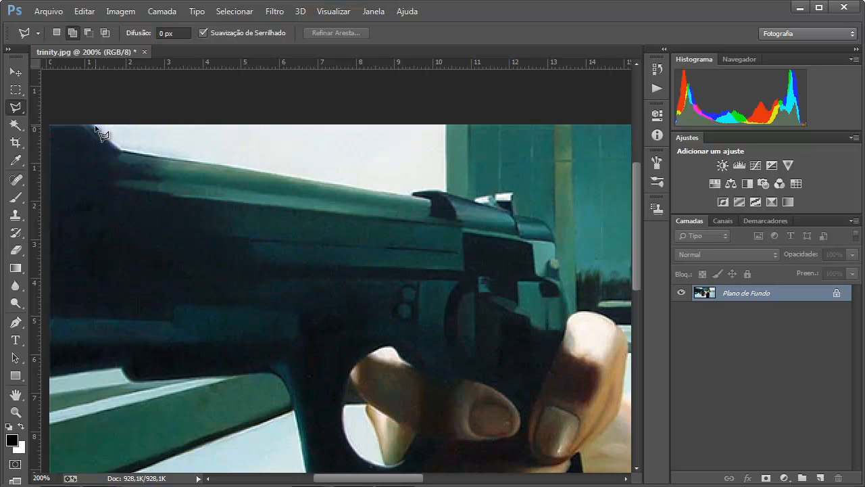
click(96, 125)
click(119, 149)
click(414, 194)
click(435, 190)
click(448, 192)
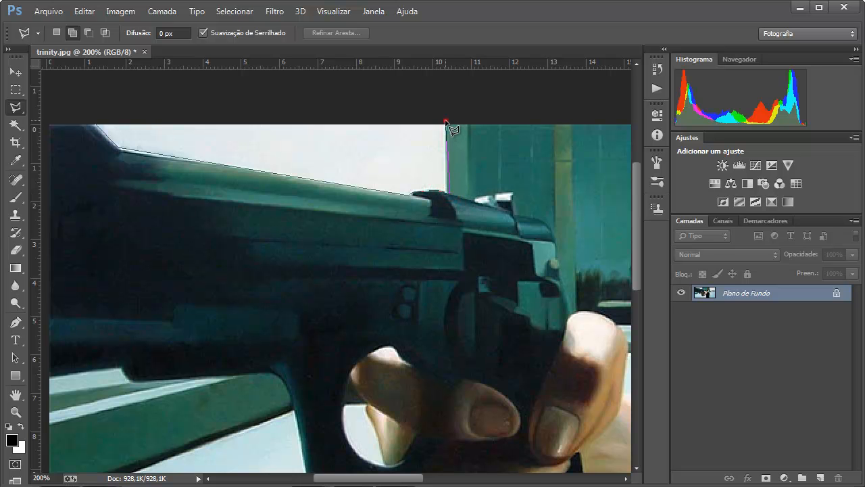
double_click(376, 102)
click(16, 411)
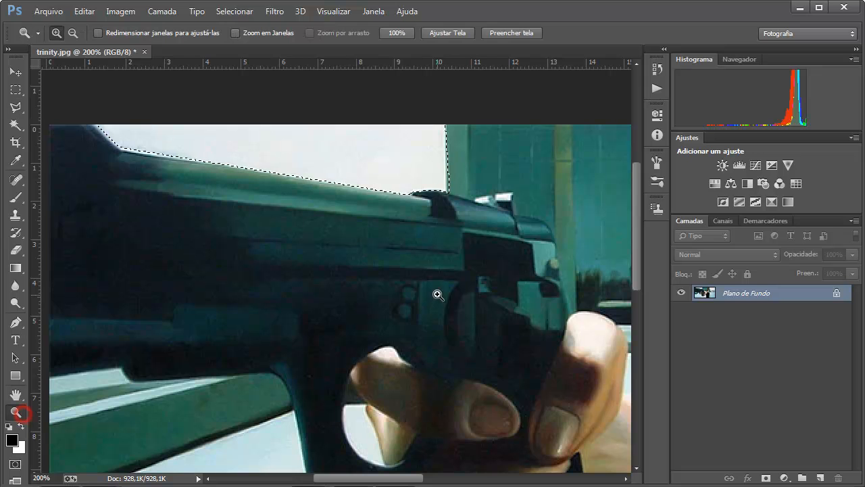
alt+click(438, 292)
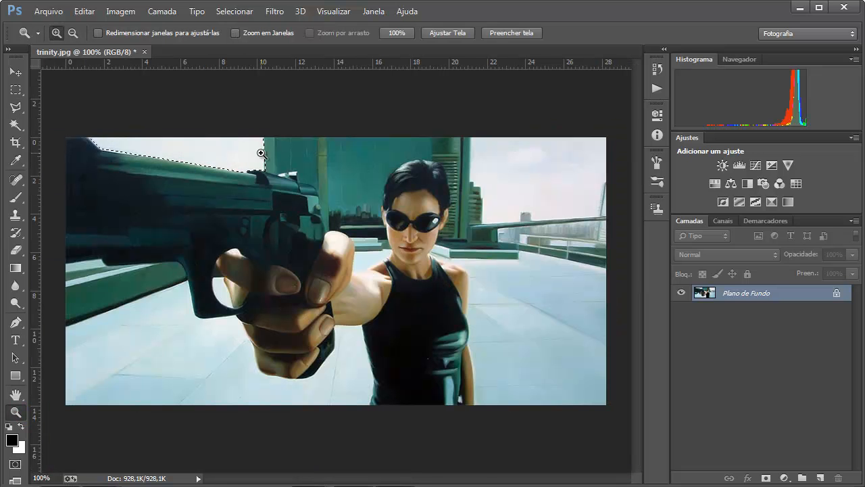
Add the white sky area beyond the green building to the selection with the Polygonal Lasso, following the building's edge and the railing's upper edge
click(549, 178)
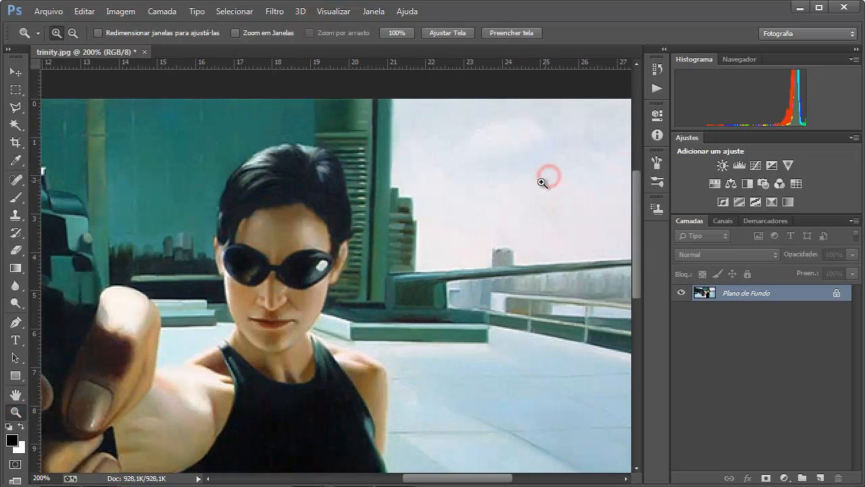
click(20, 108)
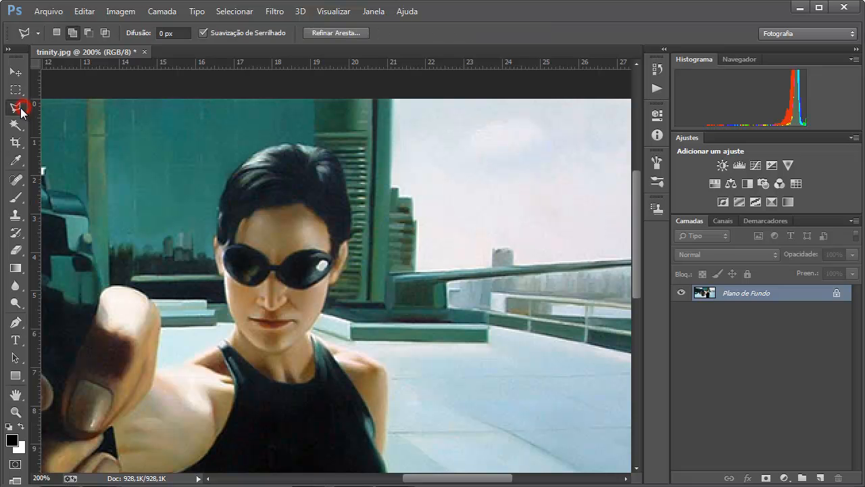
click(72, 35)
mouse_move(641, 200)
mouse_down()
mouse_move(641, 179)
mouse_move(640, 187)
mouse_up()
click(392, 139)
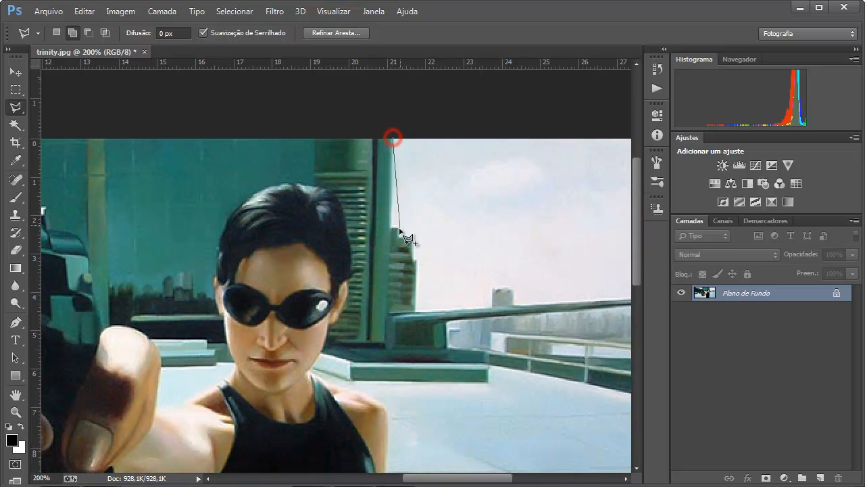
click(389, 228)
click(398, 235)
click(413, 250)
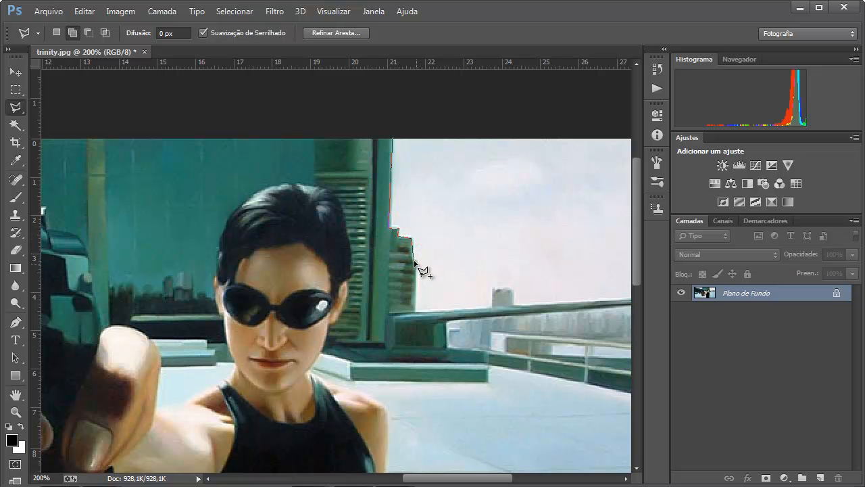
click(415, 310)
scroll(570, 284, right, 5)
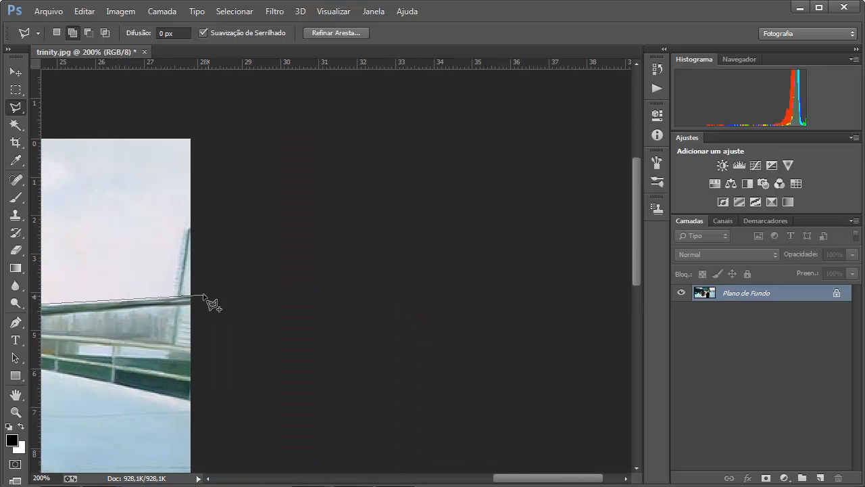
click(198, 298)
click(212, 121)
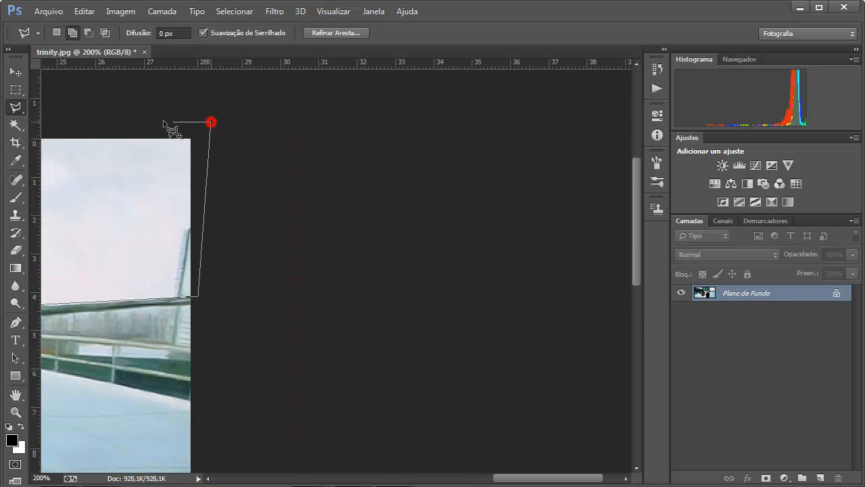
scroll(183, 120, left, 5)
click(440, 108)
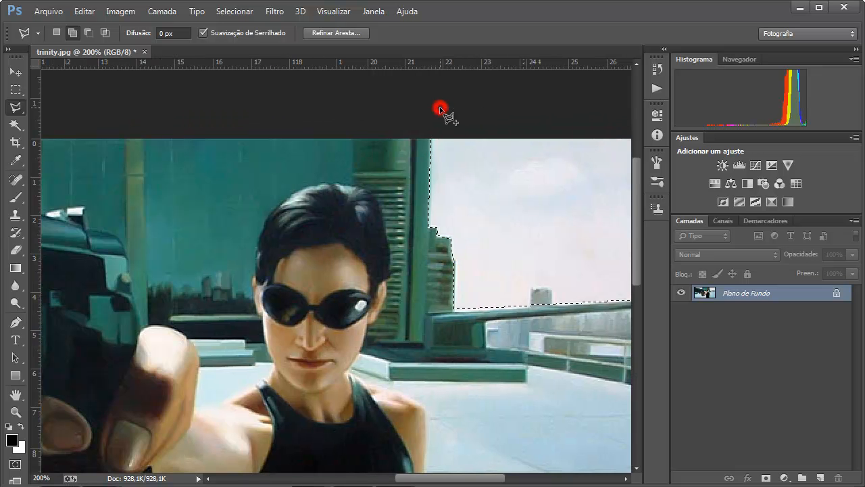
key(ctrl+minus)
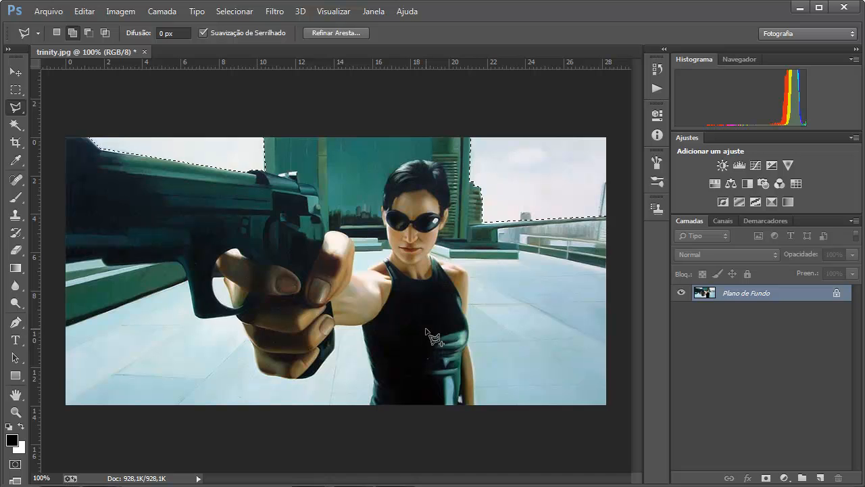
Fill both selected sky areas with a solid light grey-blue colour in Normal mode at 100% opacity, and deselect
key(shift+F5)
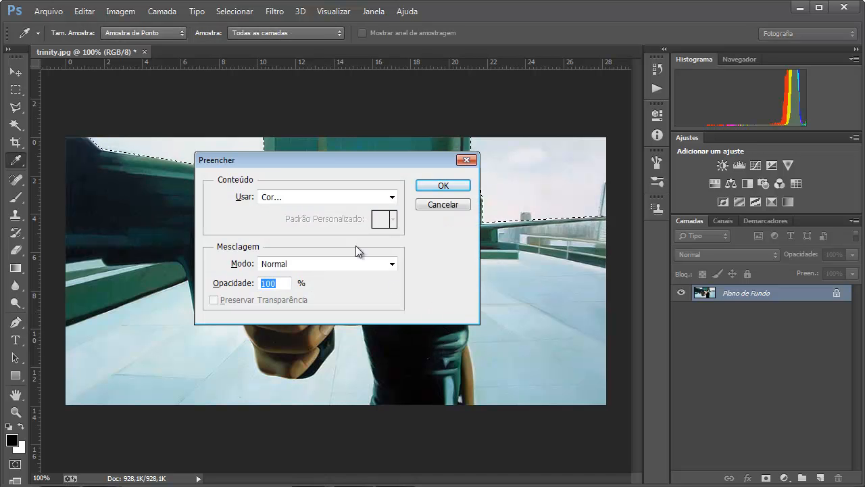
drag(271, 170, 259, 210)
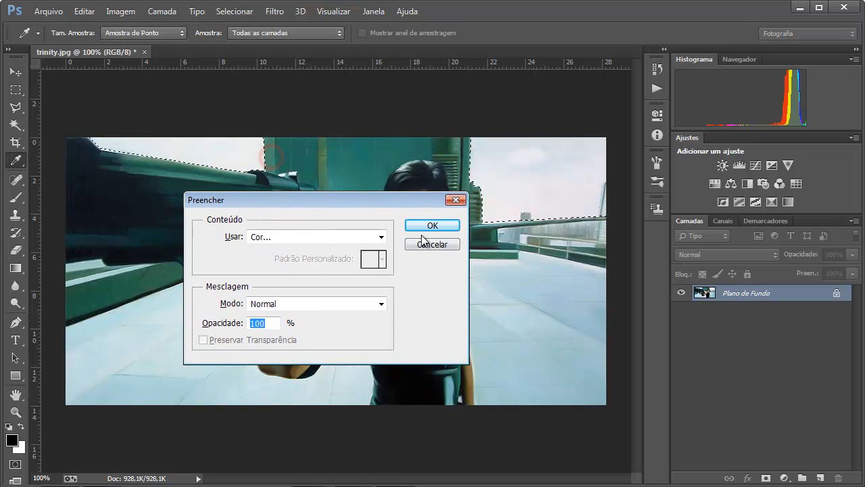
click(381, 237)
click(383, 238)
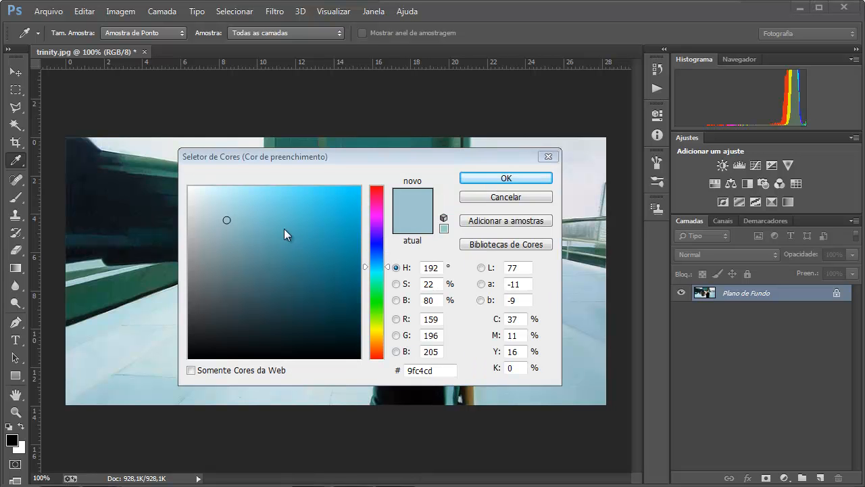
click(248, 209)
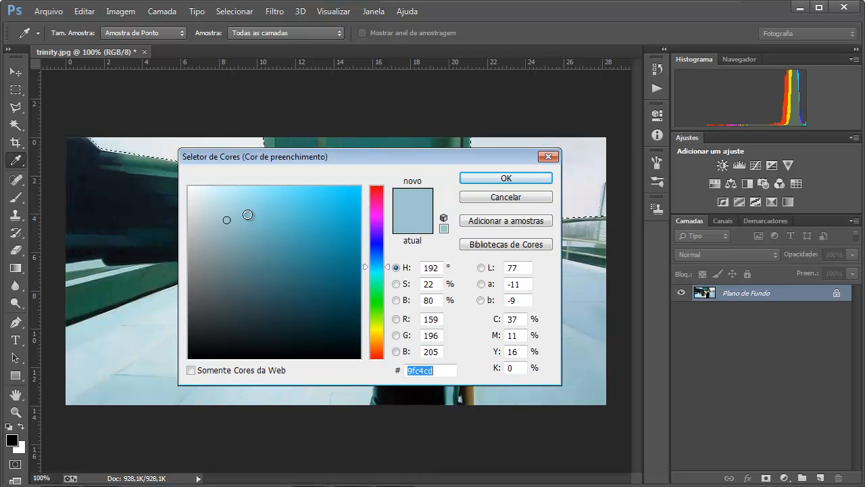
drag(586, 277, 592, 310)
click(491, 181)
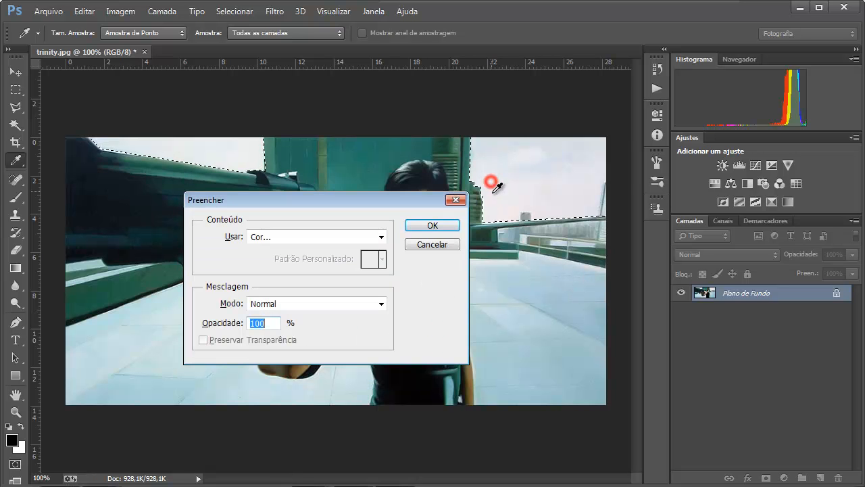
click(425, 226)
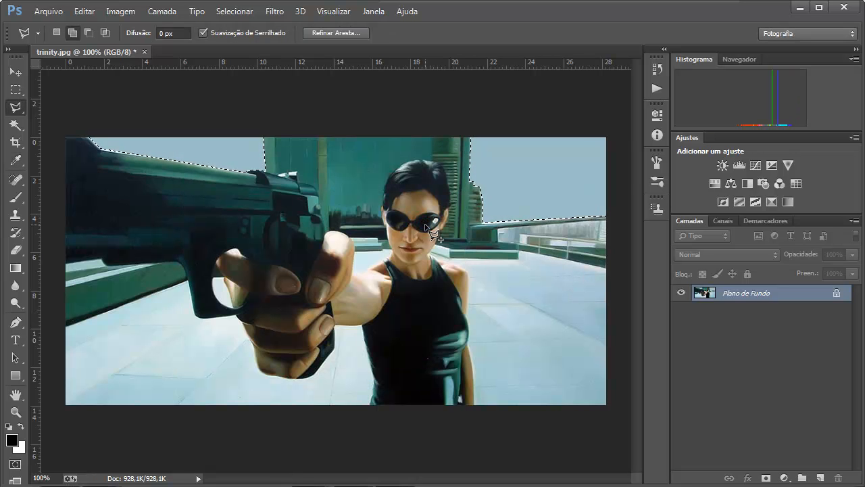
key(ctrl+d)
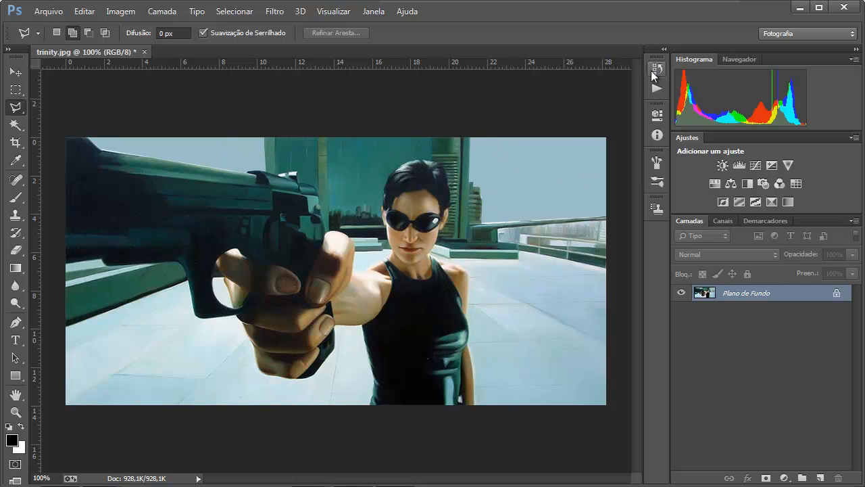
Step back through the history to before the sky fill and clear the restored sky selection
click(655, 70)
click(521, 216)
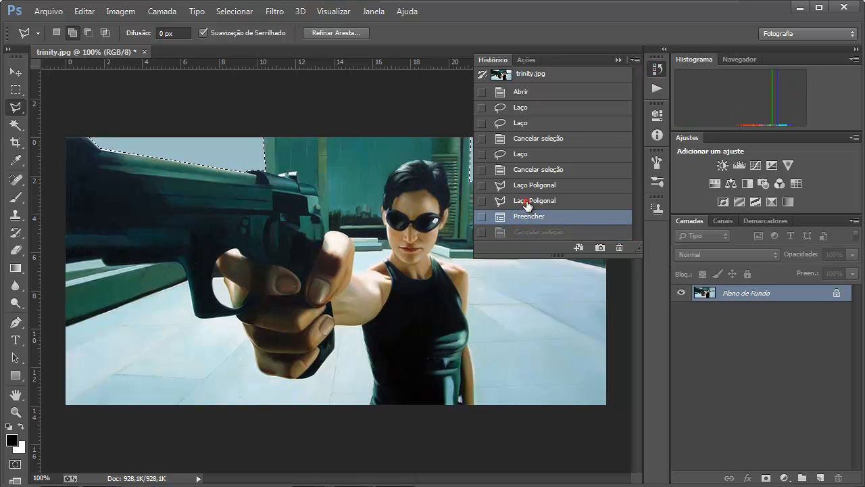
click(527, 202)
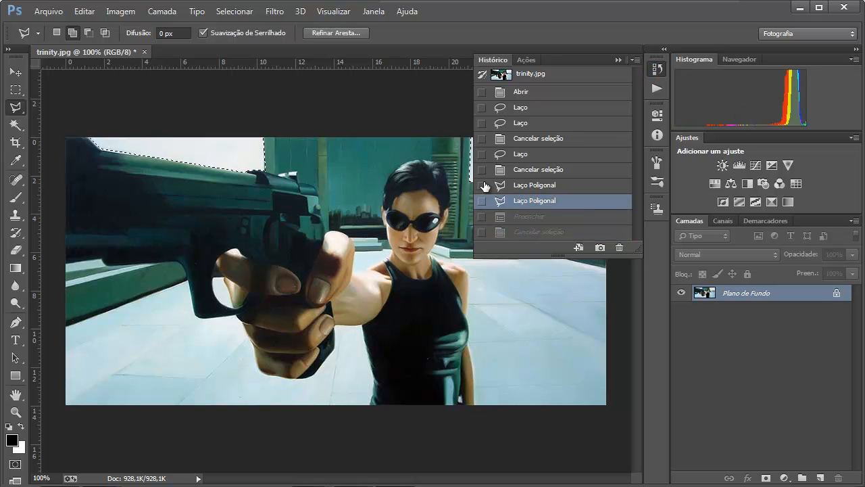
key(ctrl+d)
click(620, 61)
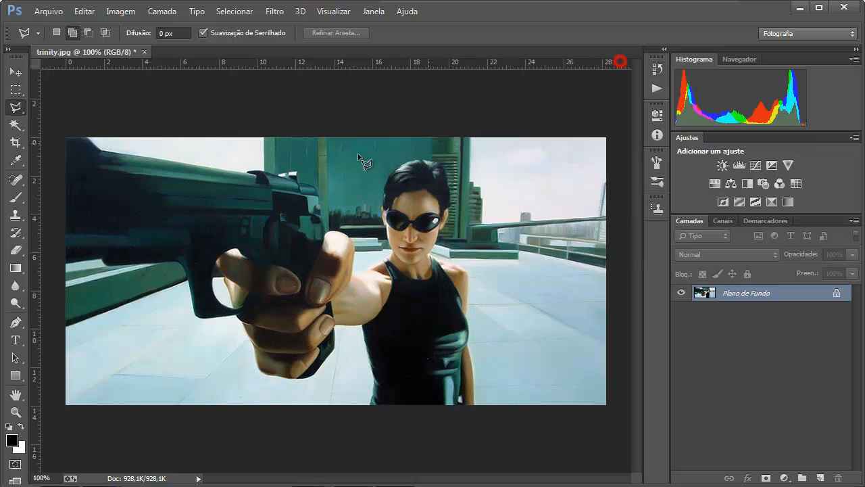
Switch from the Polygonal Lasso to the Magnetic Lasso tool
click(17, 108)
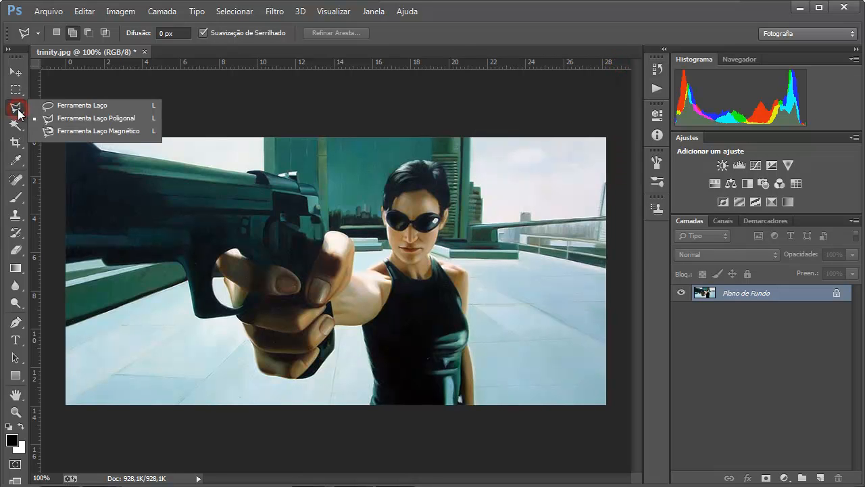
click(113, 132)
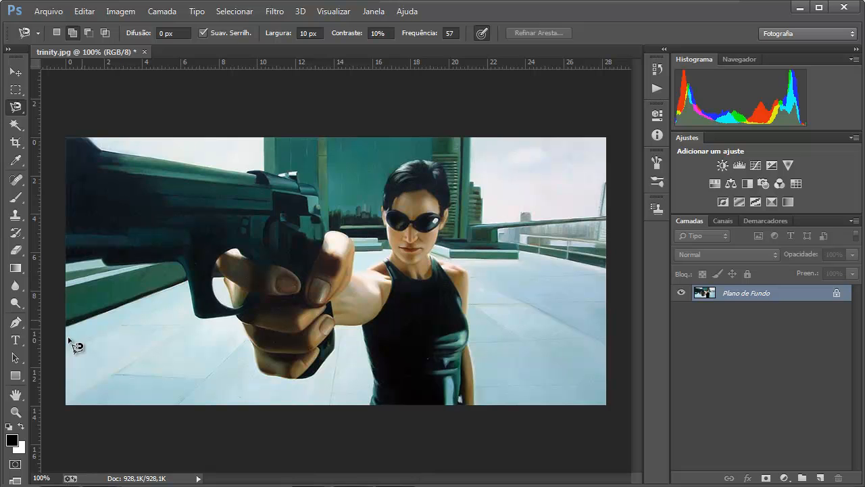
click(17, 413)
click(505, 359)
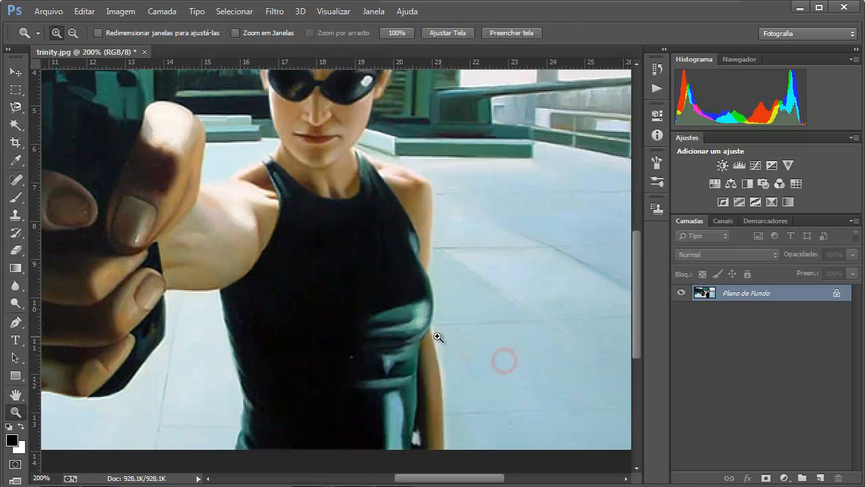
click(438, 369)
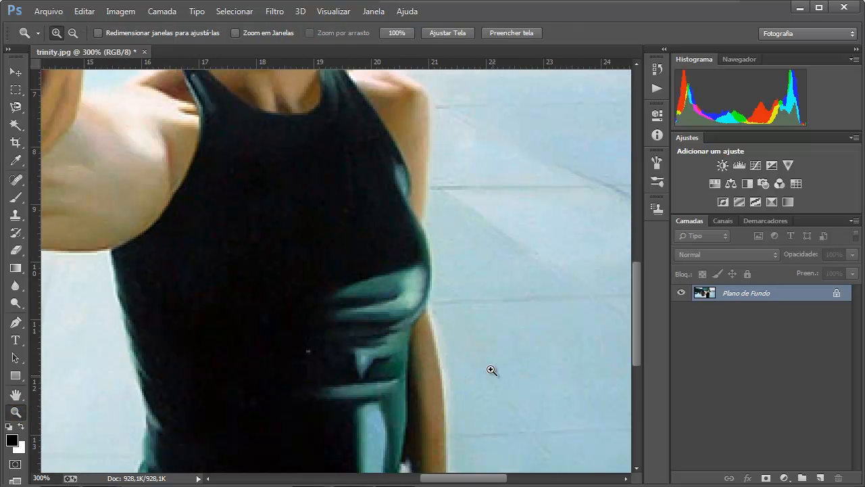
alt+click(448, 337)
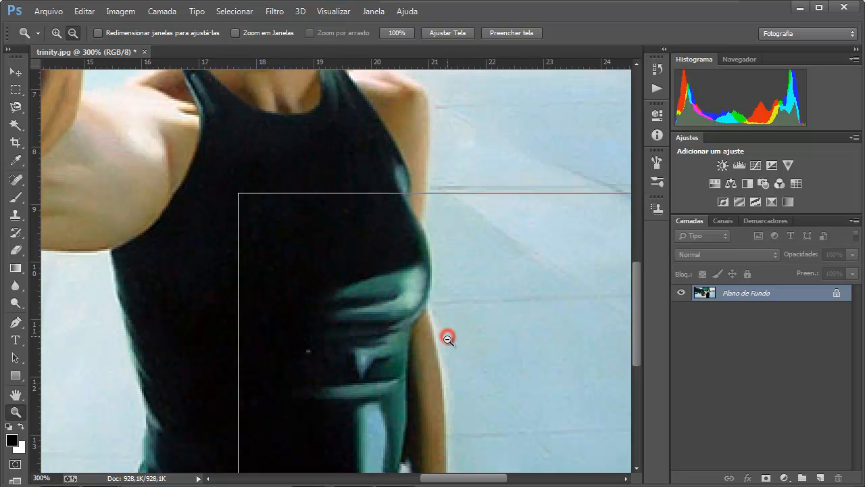
click(16, 107)
click(81, 132)
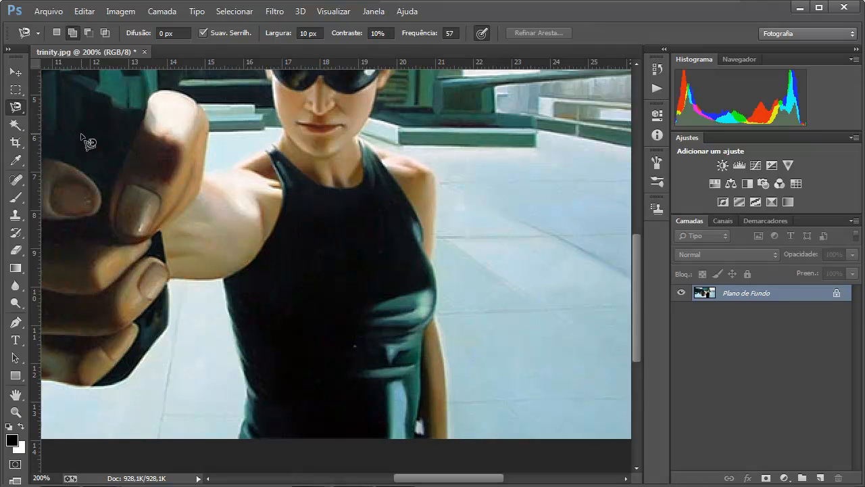
Create a new Magnetic Lasso selection of the floor beside the woman, following her lowered arm and shoulder up to her face
click(56, 32)
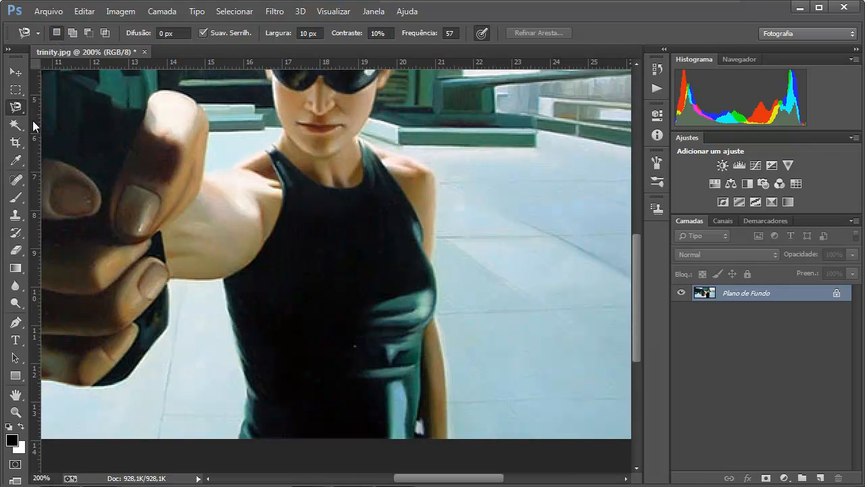
click(448, 436)
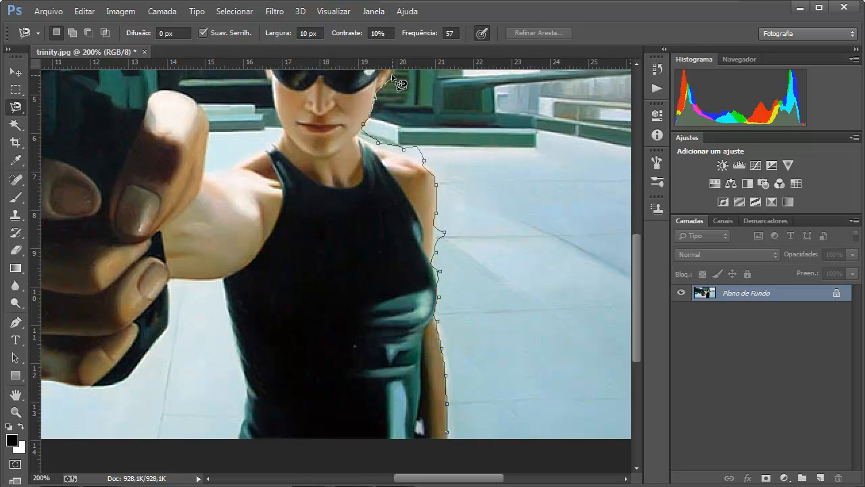
double_click(534, 437)
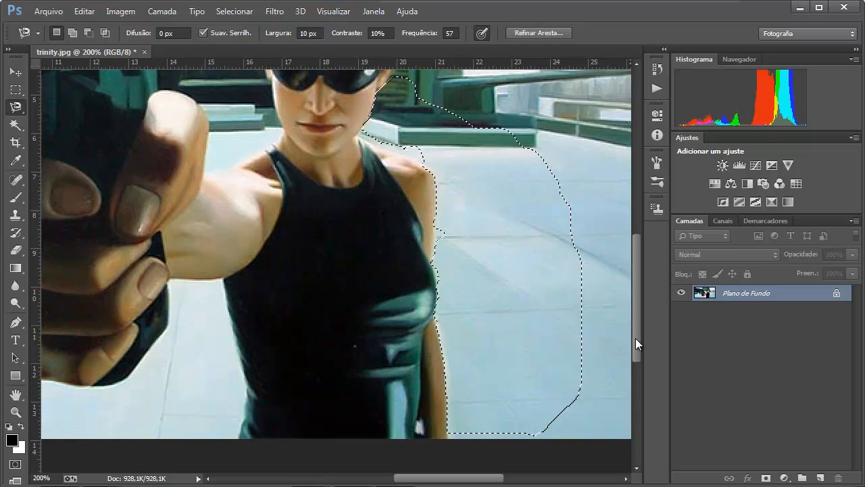
Add the remaining background around the woman's head, outstretched arm, hand and gun to the Magnetic Lasso selection
drag(636, 343, 636, 259)
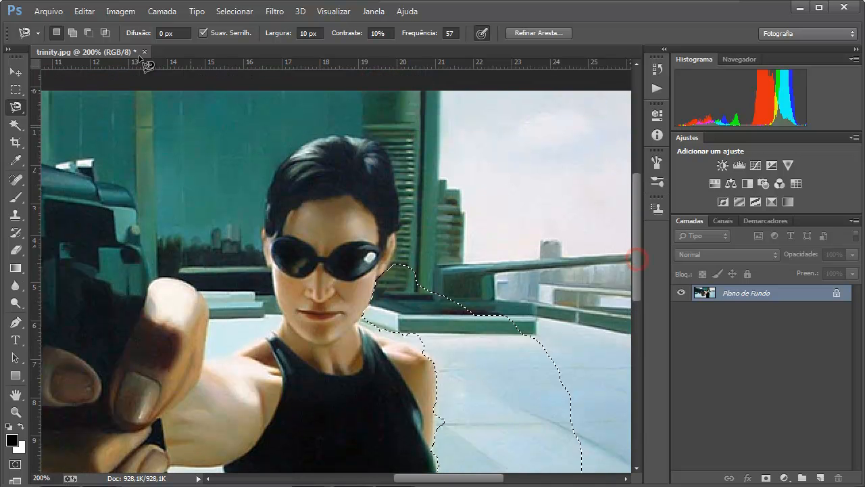
click(73, 33)
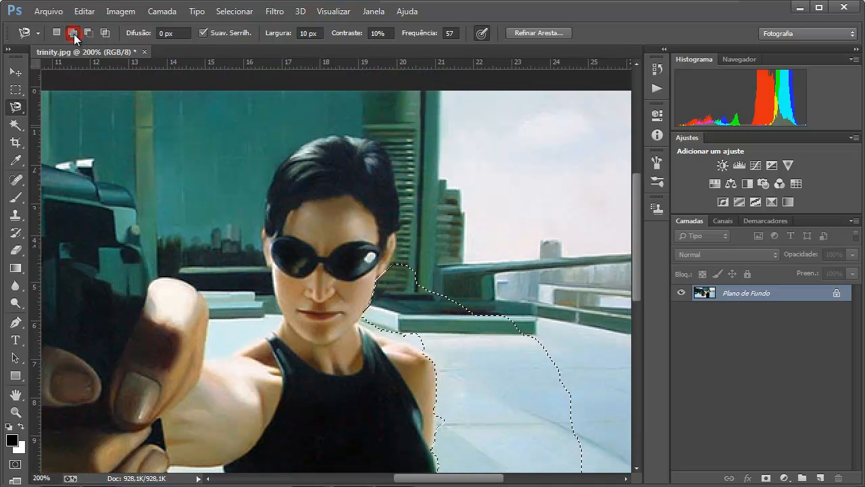
click(389, 271)
key(ctrl+minus)
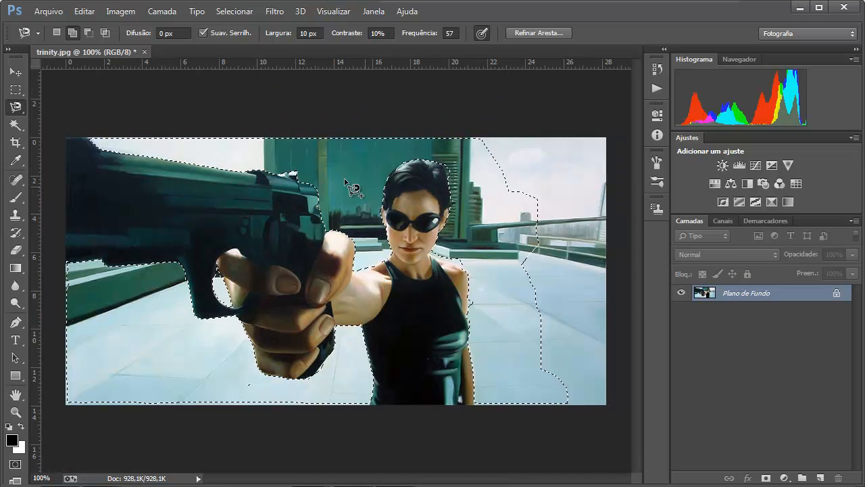
click(232, 141)
Switch from the Magnetic Lasso to the freehand Lasso tool
click(19, 108)
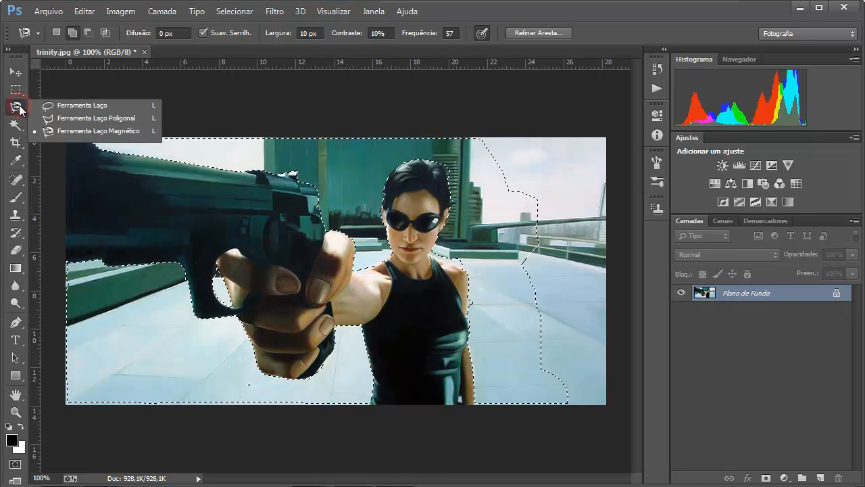
click(90, 109)
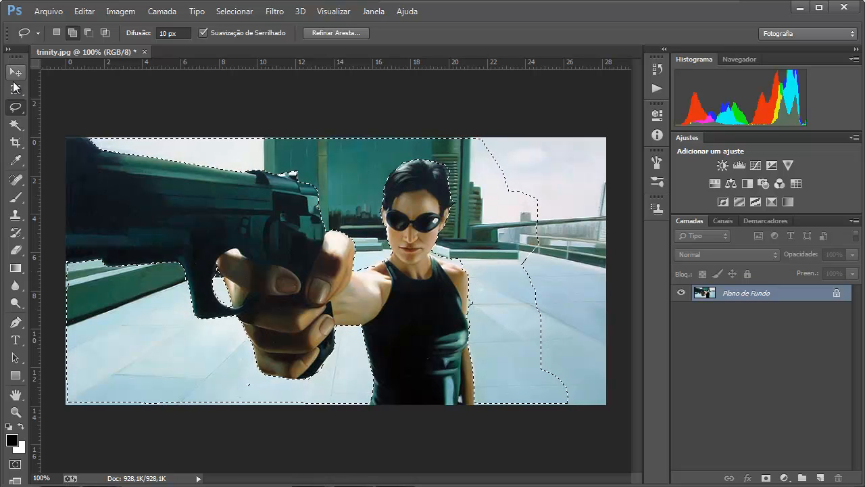
click(15, 108)
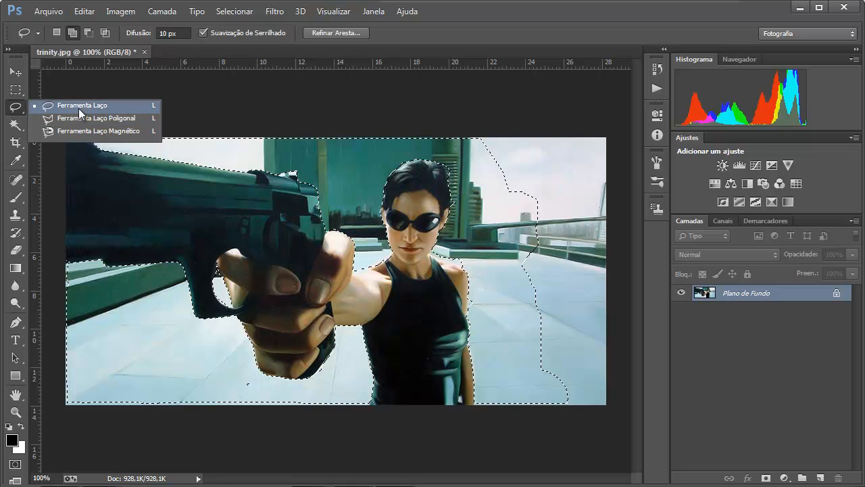
click(96, 107)
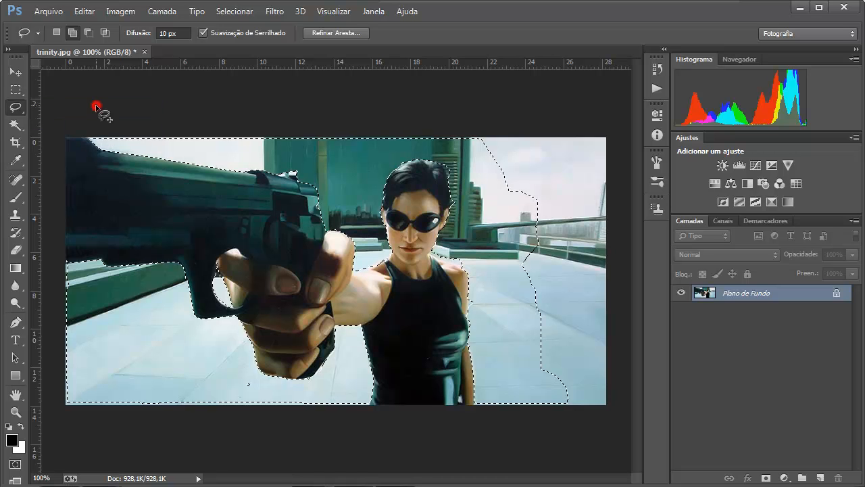
Zoom to 200% and add the small unselected spot on the floor below the fist to the selection with the freehand Lasso
click(16, 413)
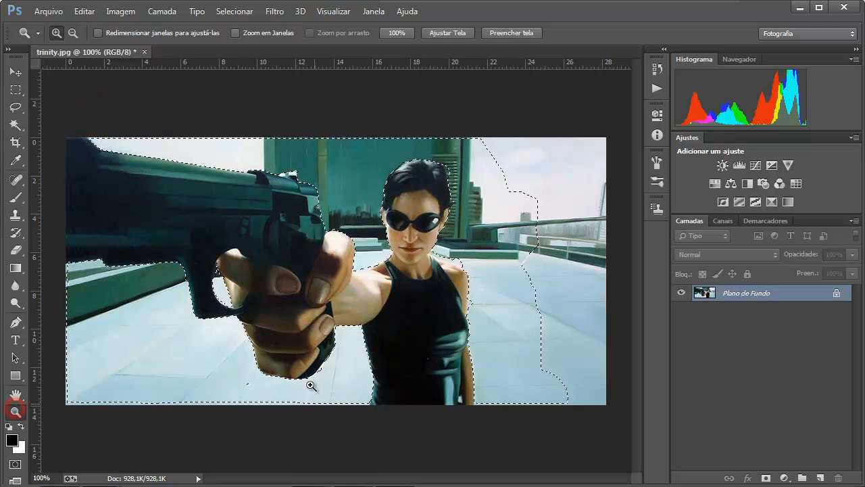
drag(193, 286, 498, 406)
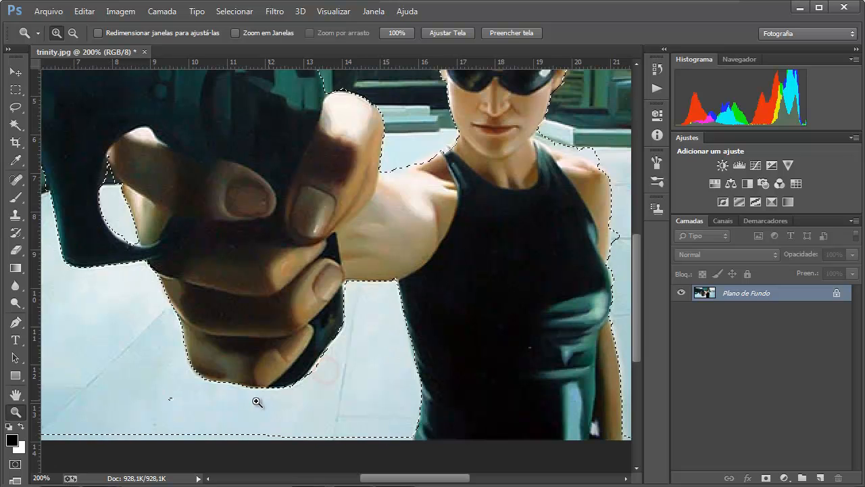
click(15, 106)
drag(385, 481, 340, 483)
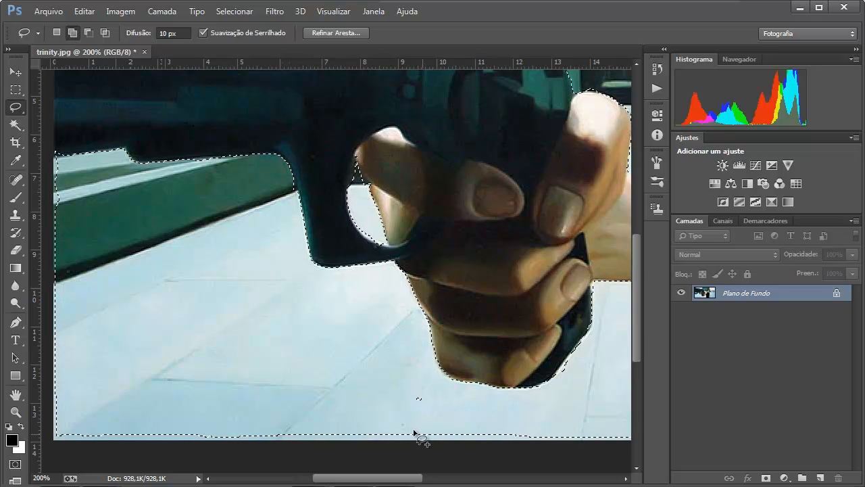
click(58, 34)
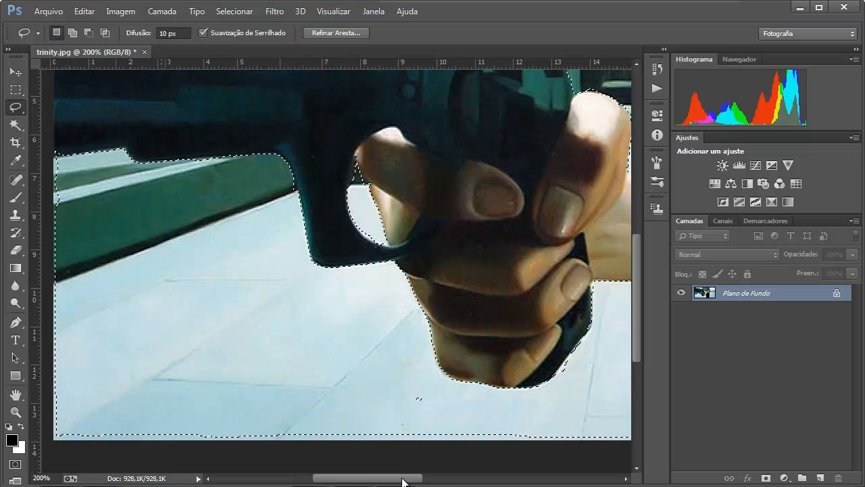
drag(402, 481, 424, 480)
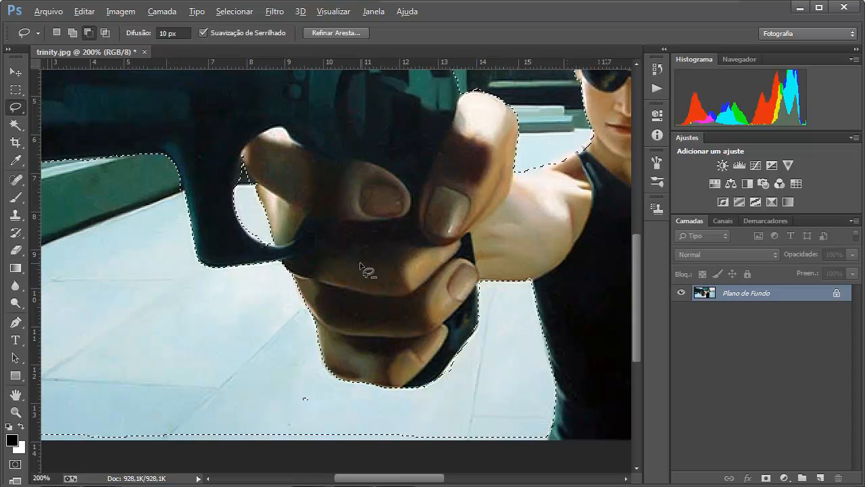
key(alt)
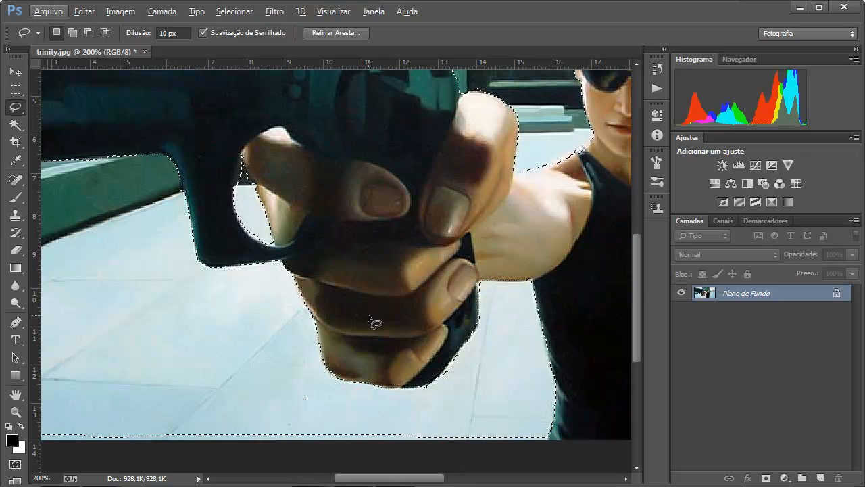
key(shift)
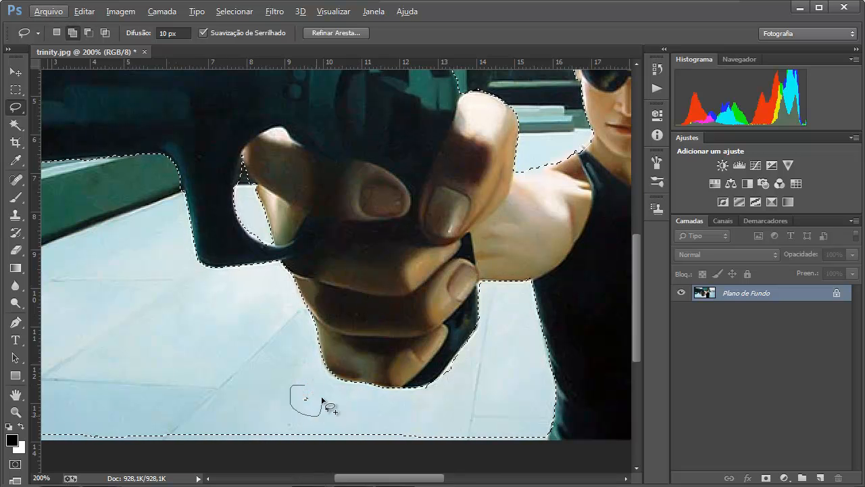
drag(299, 384, 299, 385)
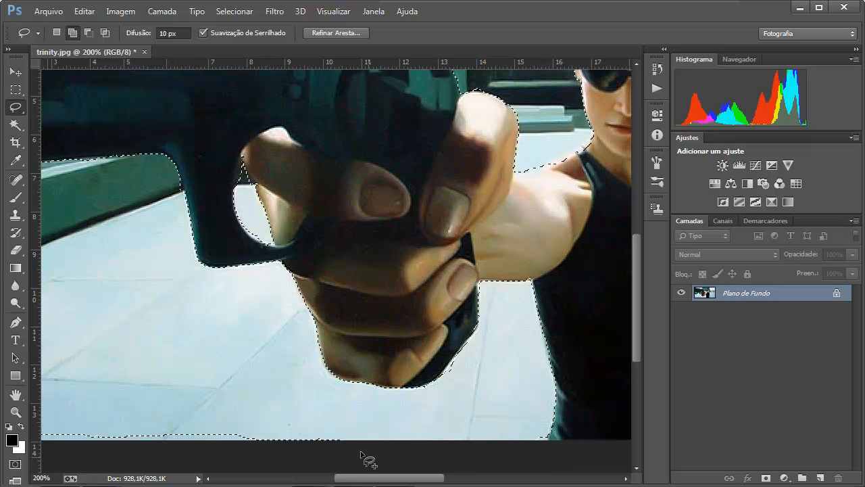
Set the Lasso's feather to 0 px and add the unselected strip of floor along the image's lower edge below the gun
click(181, 34)
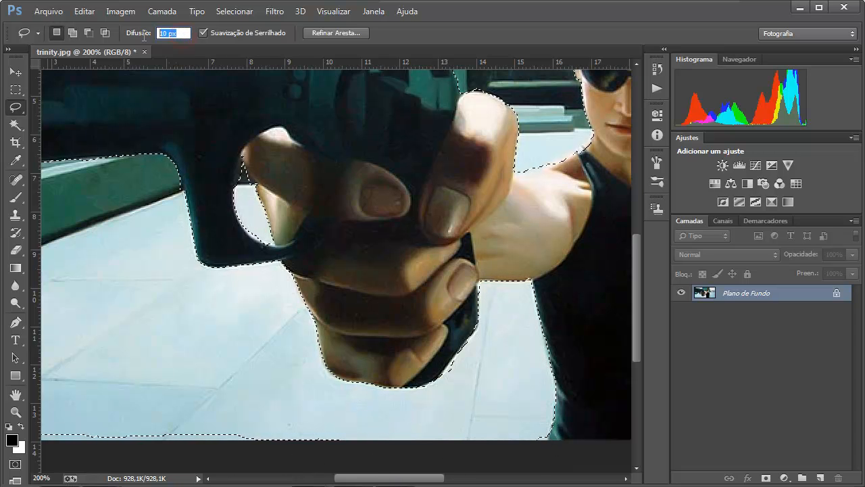
text(0)
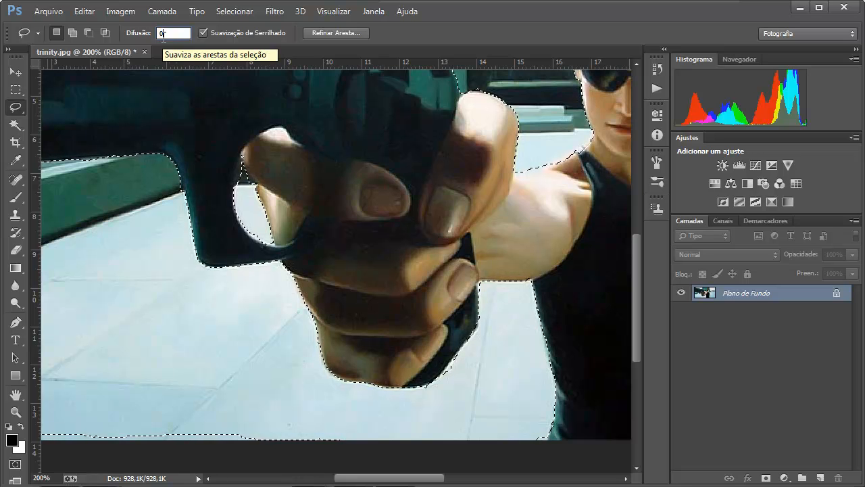
key(Return)
mouse_move(394, 426)
mouse_down()
mouse_move(281, 455)
mouse_move(202, 430)
mouse_move(254, 417)
mouse_move(526, 415)
mouse_move(549, 438)
mouse_move(525, 452)
mouse_move(309, 431)
mouse_up()
drag(369, 478, 339, 478)
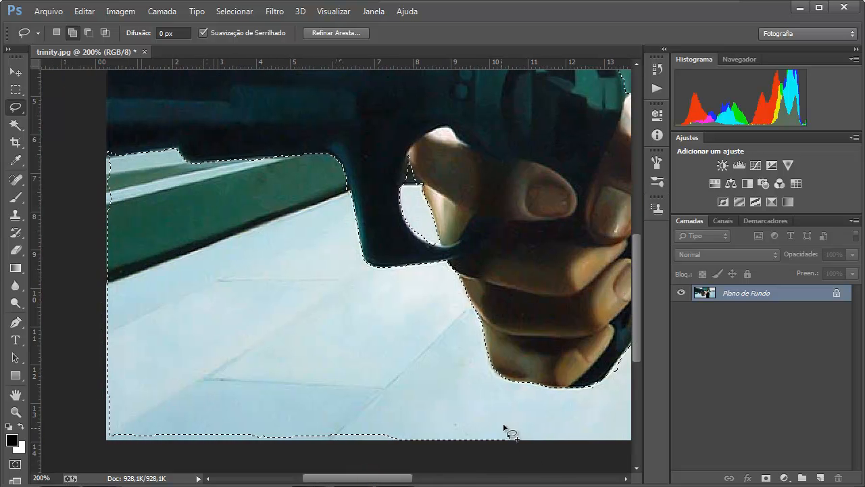
mouse_move(514, 429)
mouse_down()
mouse_move(68, 464)
mouse_move(518, 438)
mouse_up()
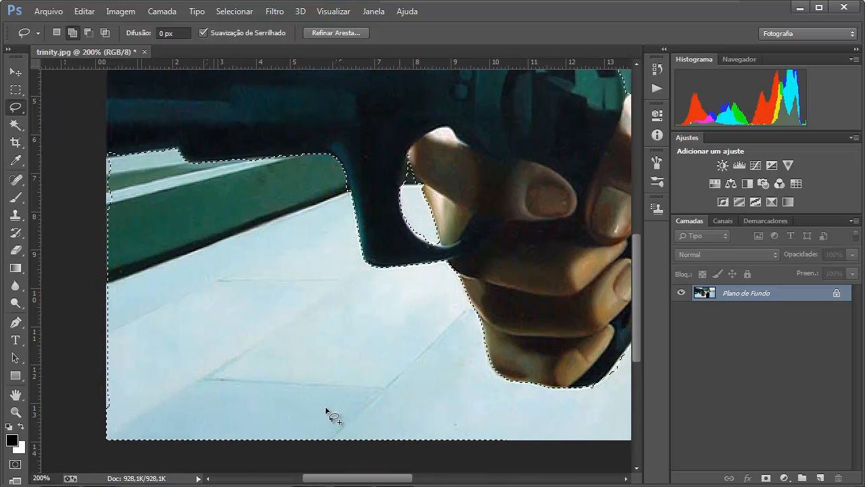
Add the unselected sliver along the image's left edge and the background inside the trigger guard to the selection
mouse_move(156, 406)
mouse_down()
mouse_move(133, 424)
mouse_move(83, 241)
mouse_move(115, 174)
mouse_up()
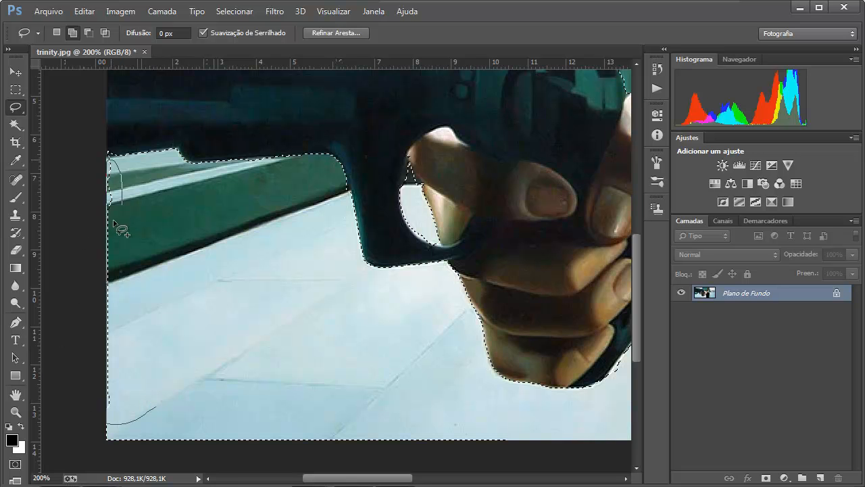
drag(114, 220, 115, 226)
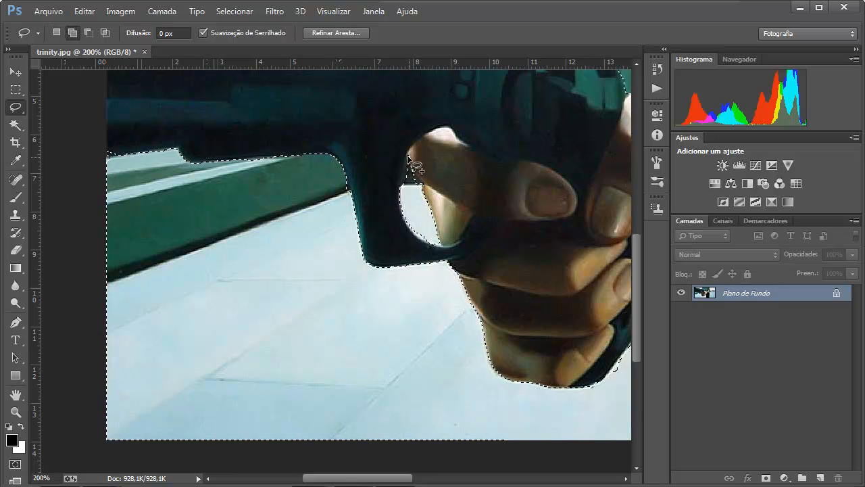
mouse_move(408, 158)
mouse_down()
mouse_move(405, 151)
mouse_move(407, 193)
mouse_move(436, 237)
mouse_up()
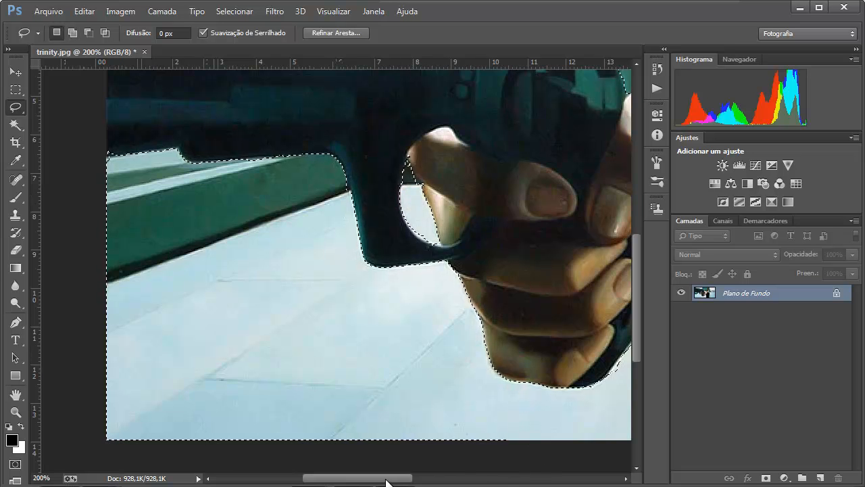
Add the missed background beside the woman's hair and above the shoulder of her lowered arm to the selection
drag(387, 482, 464, 481)
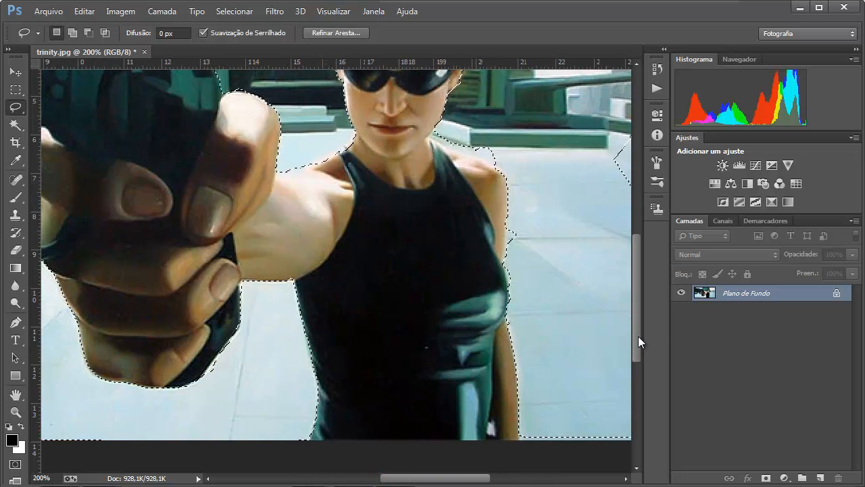
drag(638, 336, 637, 275)
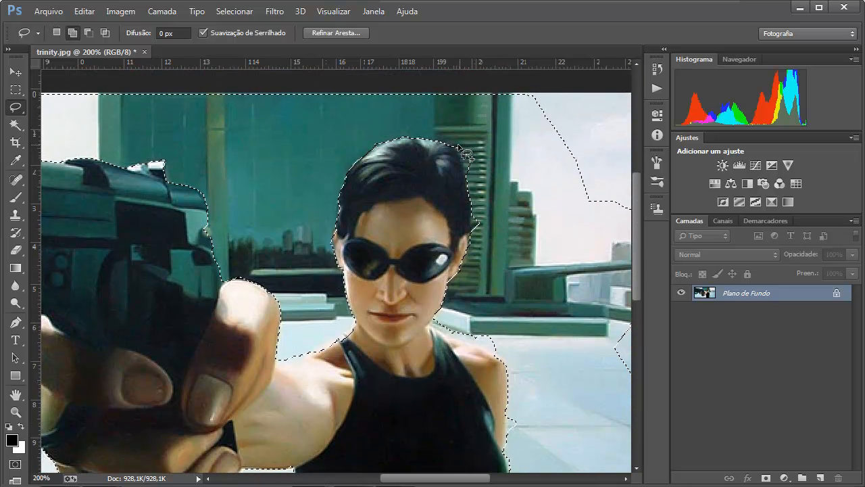
mouse_move(465, 154)
mouse_down()
mouse_move(452, 150)
mouse_move(473, 189)
mouse_move(490, 159)
mouse_move(476, 139)
mouse_up()
mouse_move(439, 314)
mouse_down()
mouse_move(436, 323)
mouse_move(460, 344)
mouse_up()
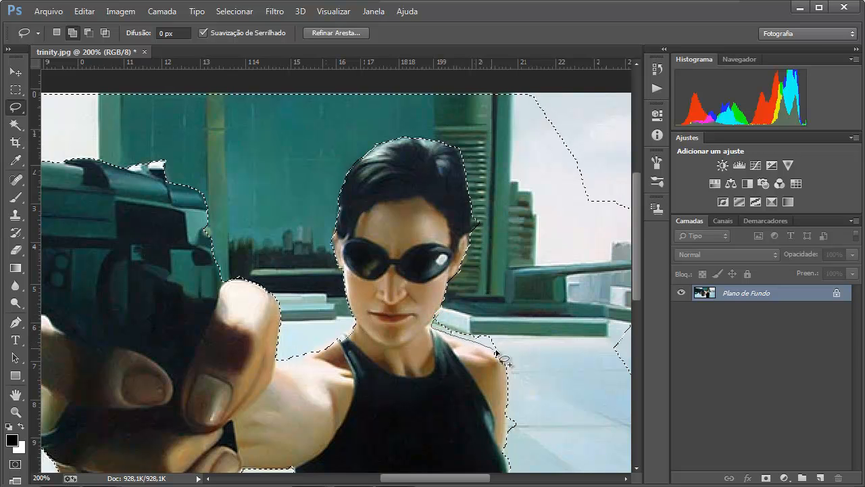
mouse_move(504, 359)
mouse_down()
mouse_move(501, 322)
mouse_move(465, 312)
mouse_up()
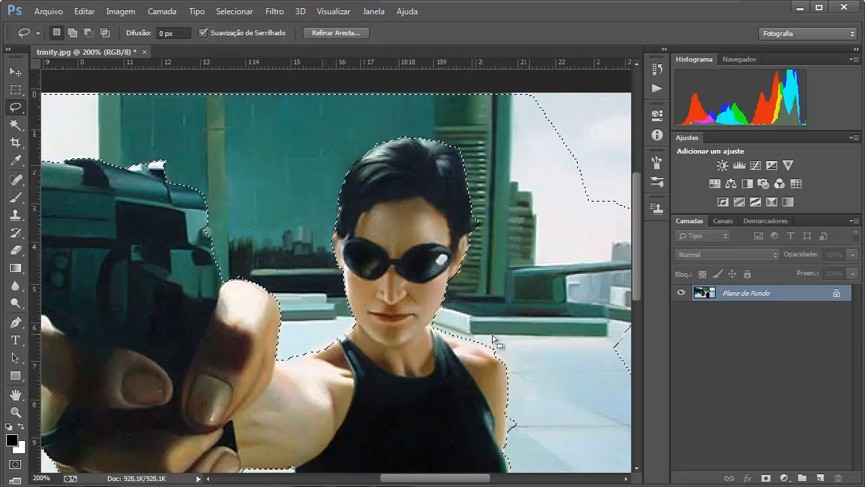
Refine the selection edge between the woman's neck and outstretched arm with the Polygonal Lasso, subtracting the excess over her shoulder
click(19, 108)
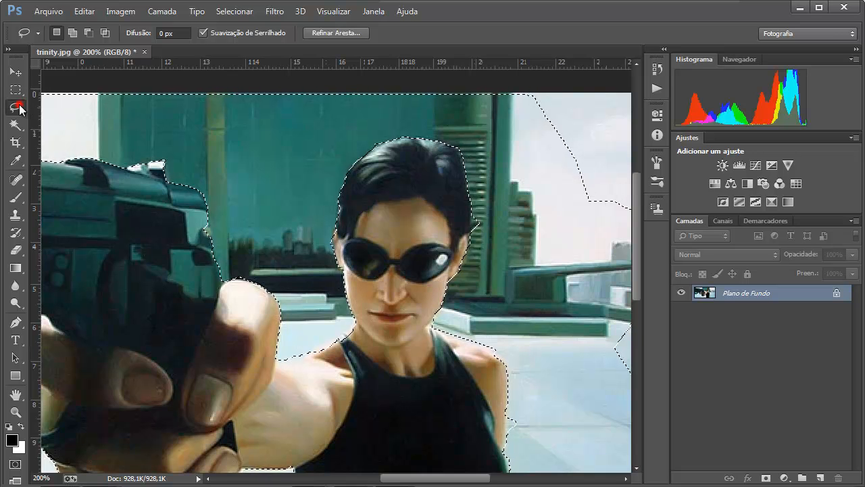
click(88, 120)
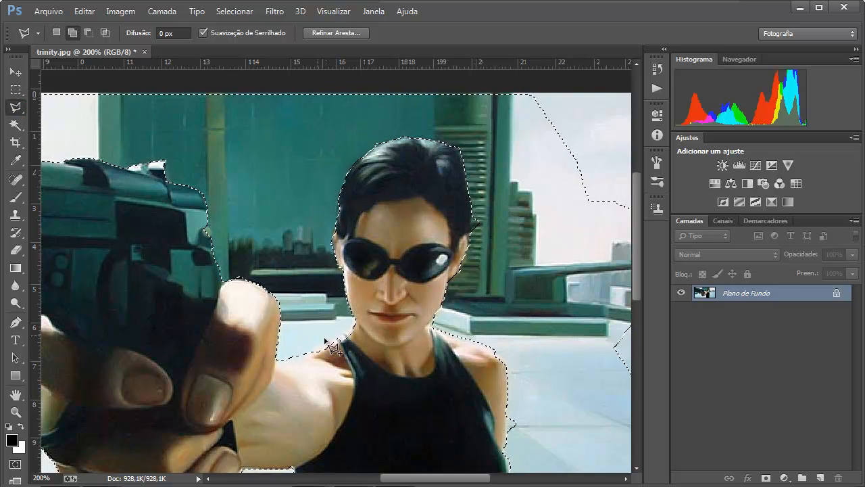
key(alt)
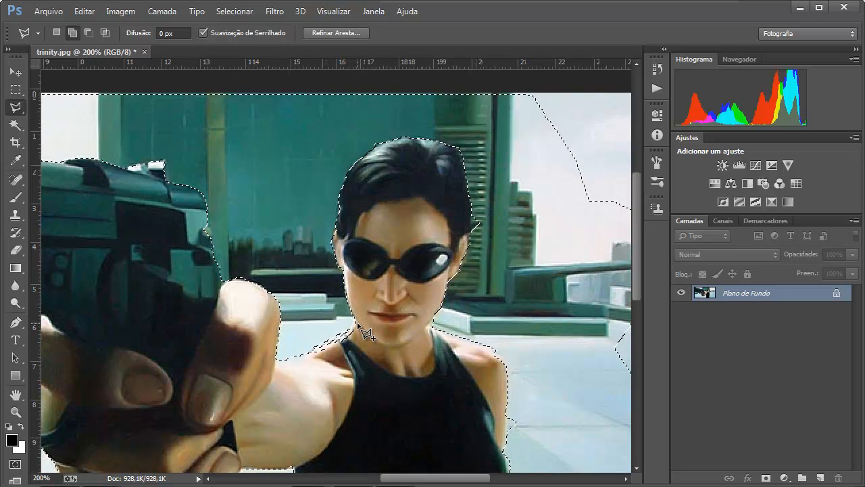
key(alt)
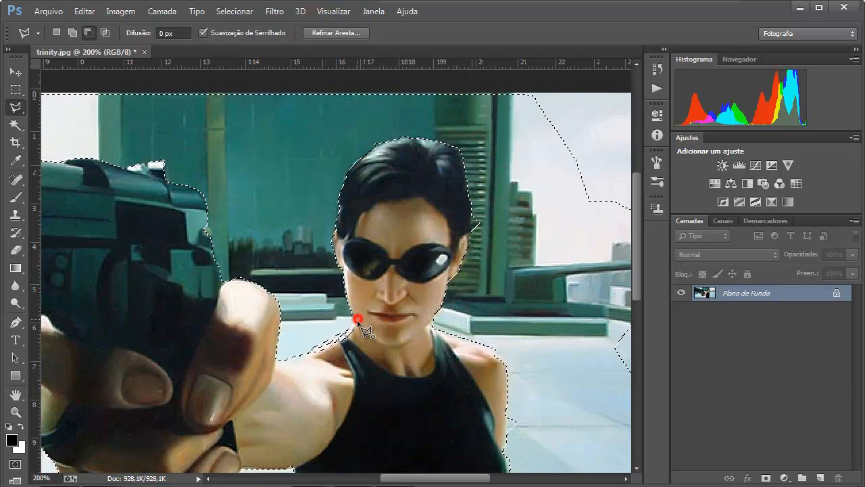
double_click(391, 363)
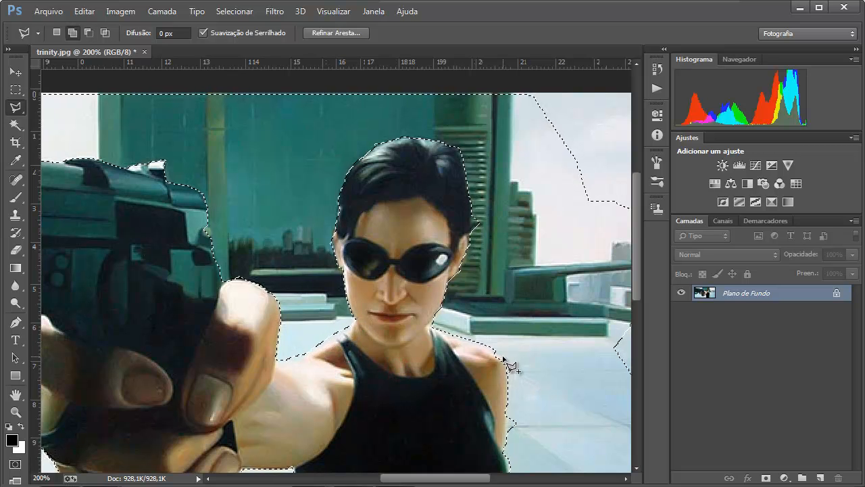
Correct the selection edge along the shoulder of the lowered arm with straight Polygonal Lasso segments
key(alt)
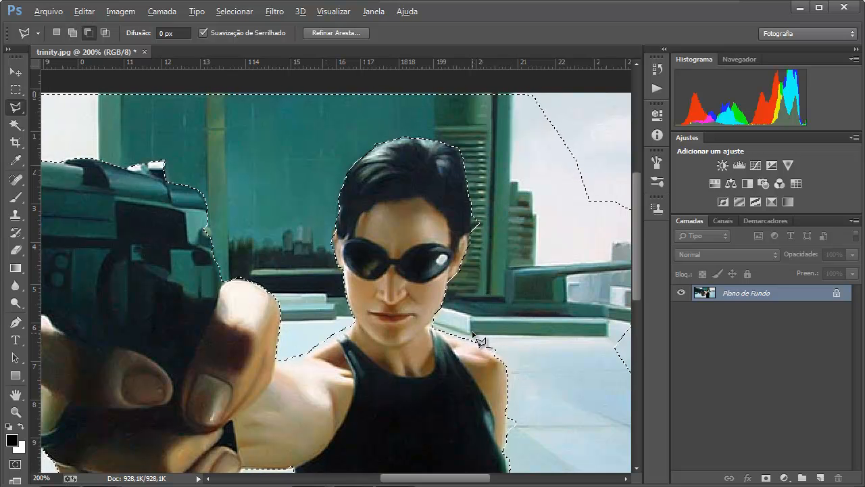
click(468, 333)
click(505, 363)
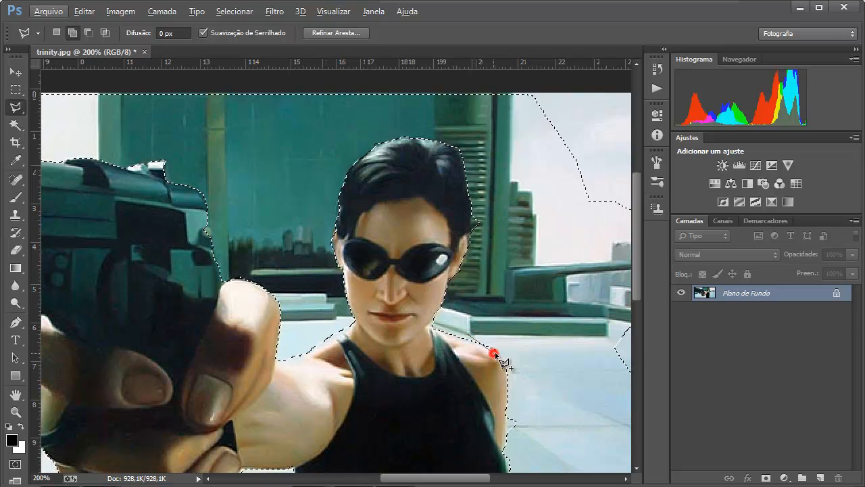
click(526, 347)
double_click(526, 347)
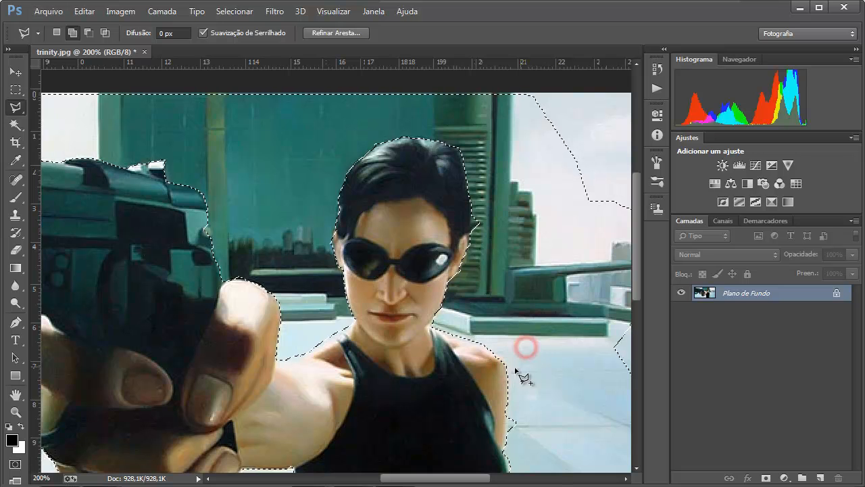
Add the missed notch of floor beside the woman's lowered upper arm to the selection
click(509, 367)
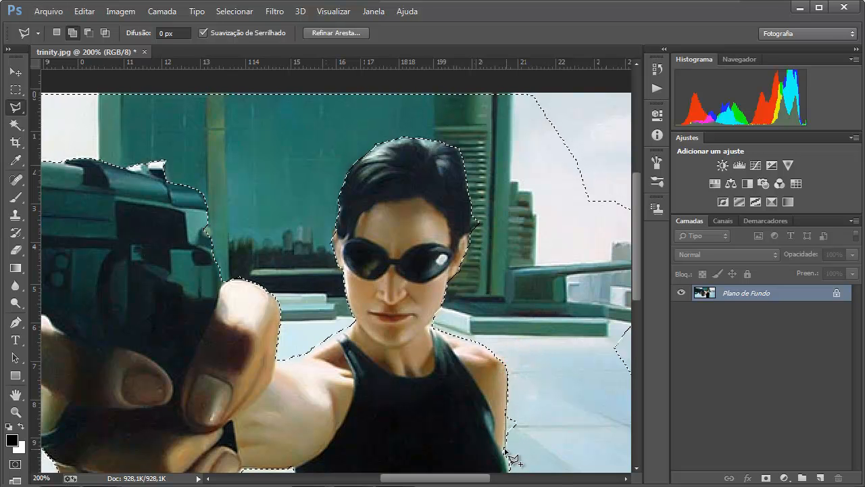
click(506, 454)
click(542, 455)
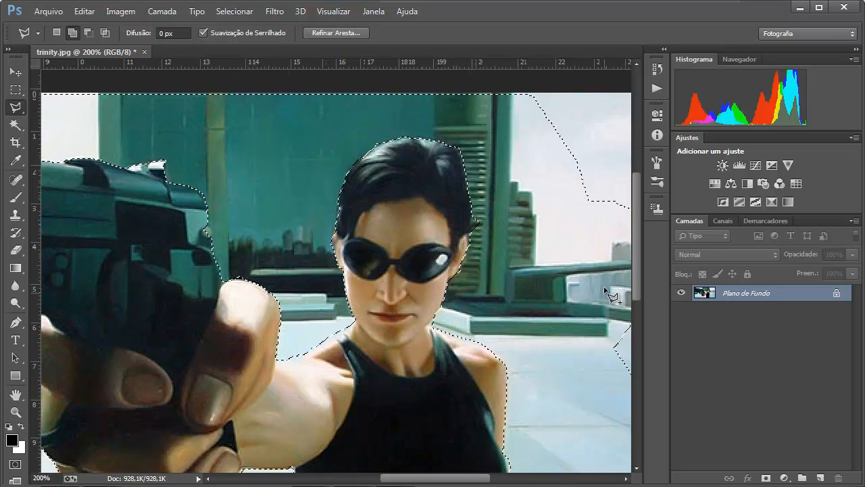
Add the small background gap between the woman's waist and lowered arm at the image's lower edge to the selection
drag(636, 271, 638, 356)
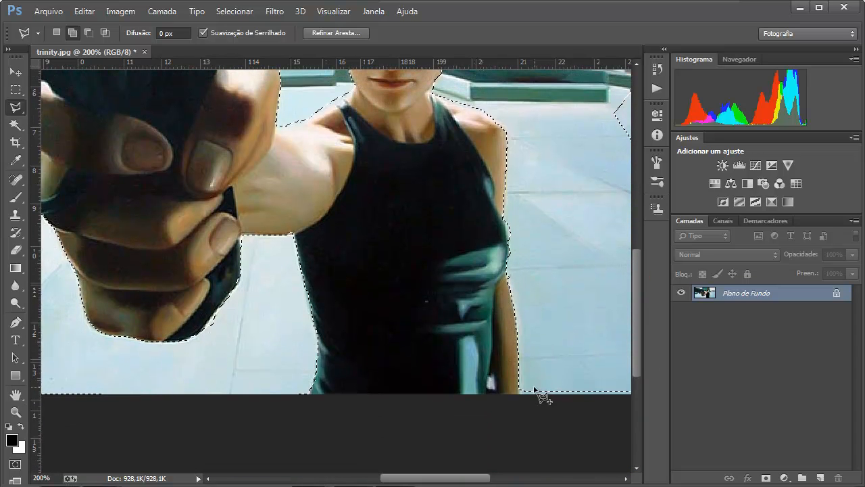
click(487, 381)
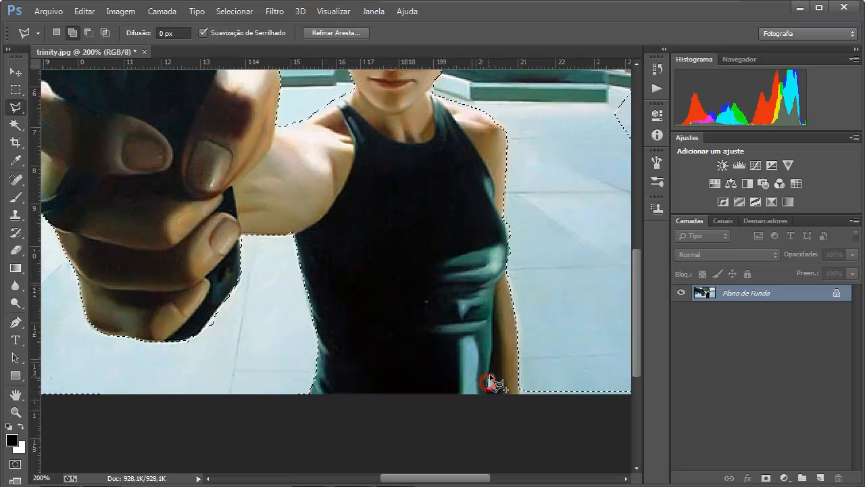
click(489, 376)
click(491, 379)
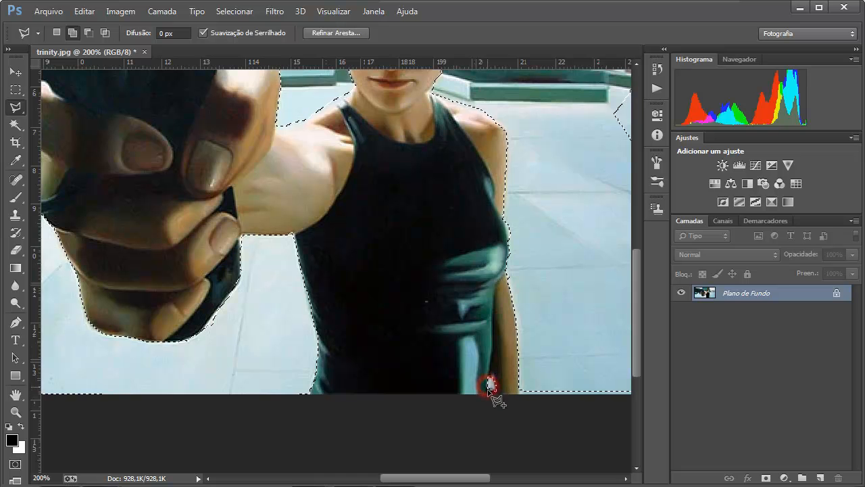
Add the remaining floor, railing and sky on the woman's lowered-arm side, out to the image borders, to the selection with the Polygonal Lasso
drag(462, 478, 508, 478)
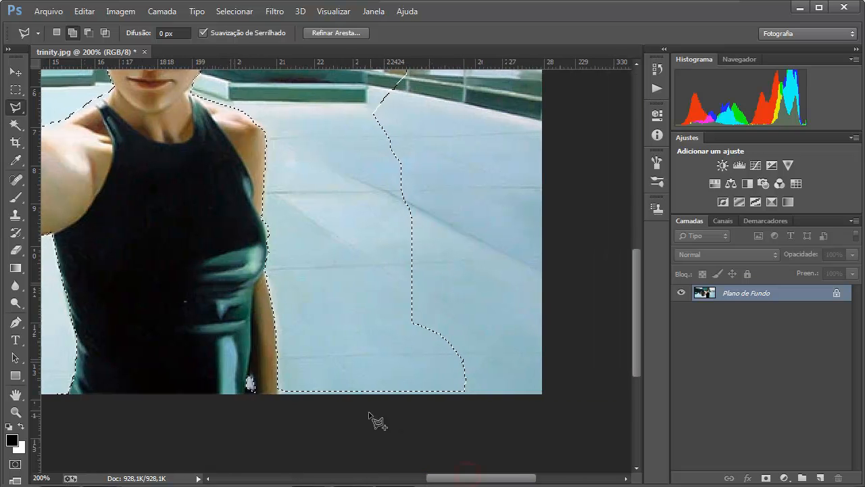
click(281, 390)
click(281, 407)
click(566, 426)
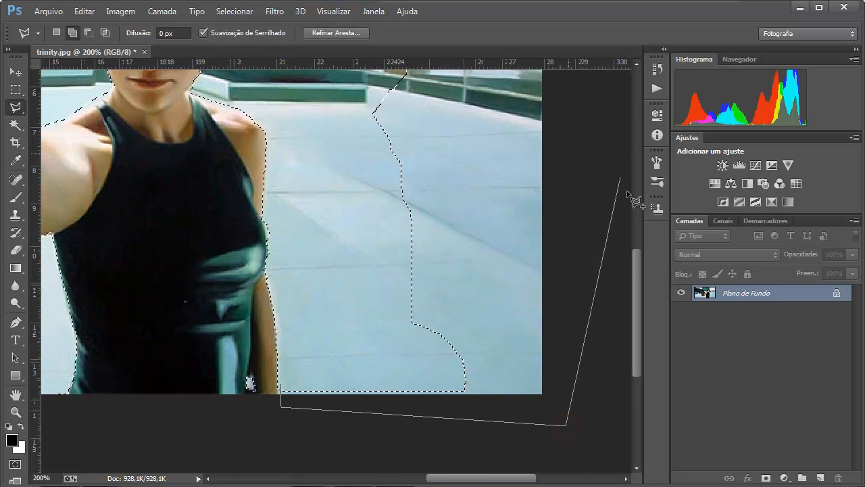
click(555, 250)
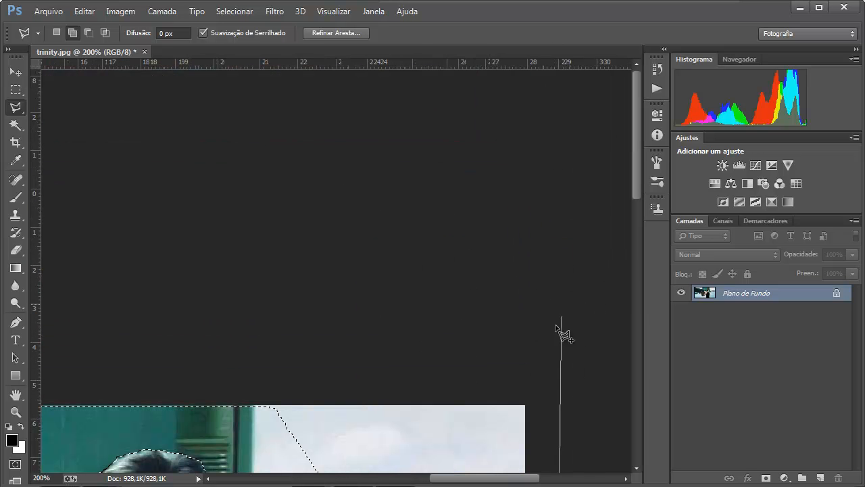
click(525, 335)
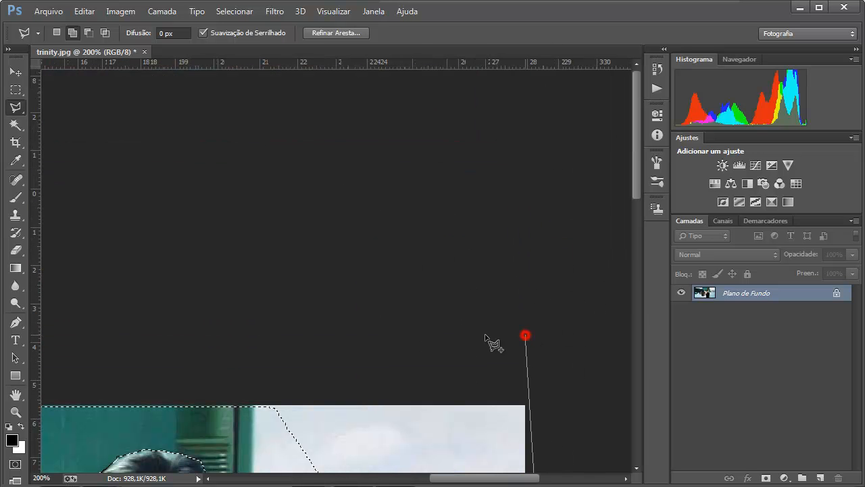
click(261, 386)
click(252, 429)
scroll(277, 304, down, 5)
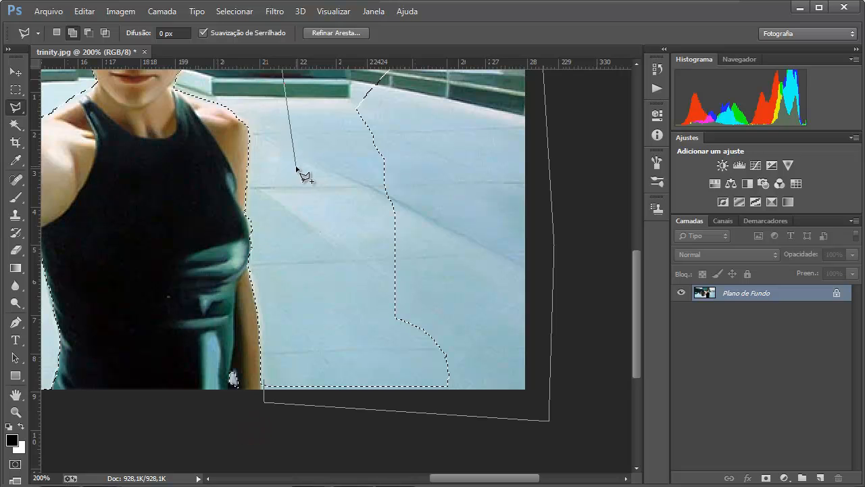
double_click(297, 168)
Try to move the selected background on the locked layer with the Move tool, and undo it
drag(634, 300, 637, 232)
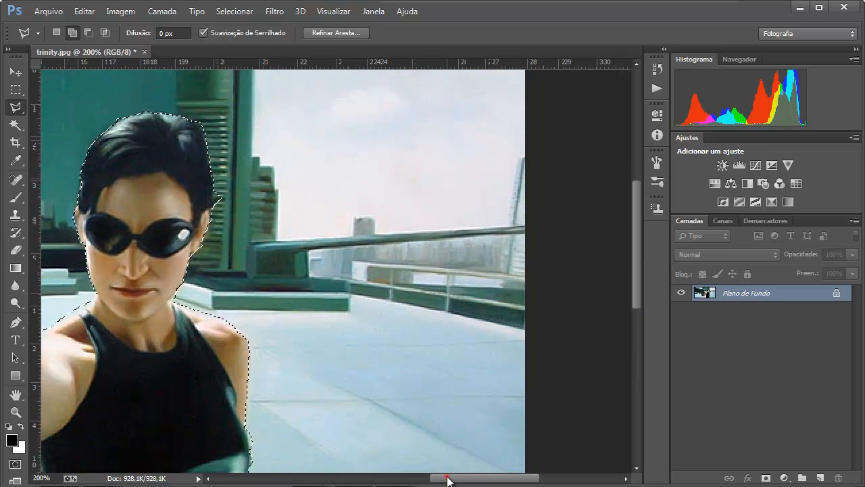
drag(448, 479, 410, 478)
key(ctrl+minus)
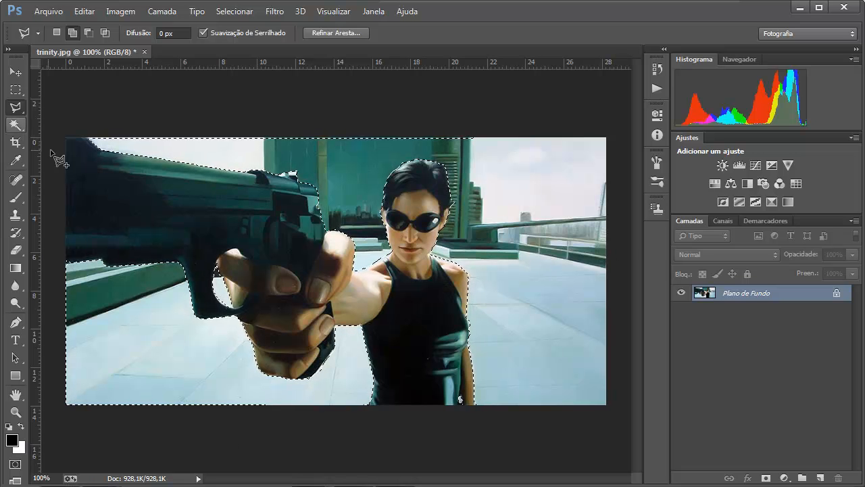
key(v)
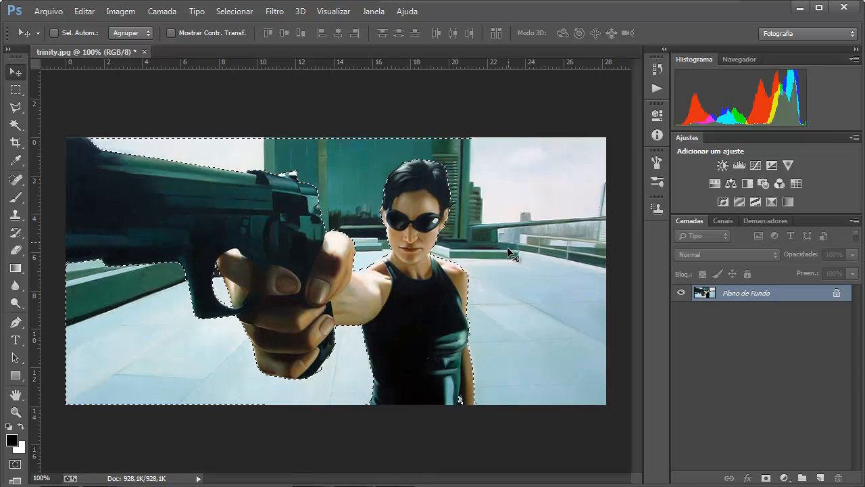
drag(534, 215, 554, 203)
key(ctrl+z)
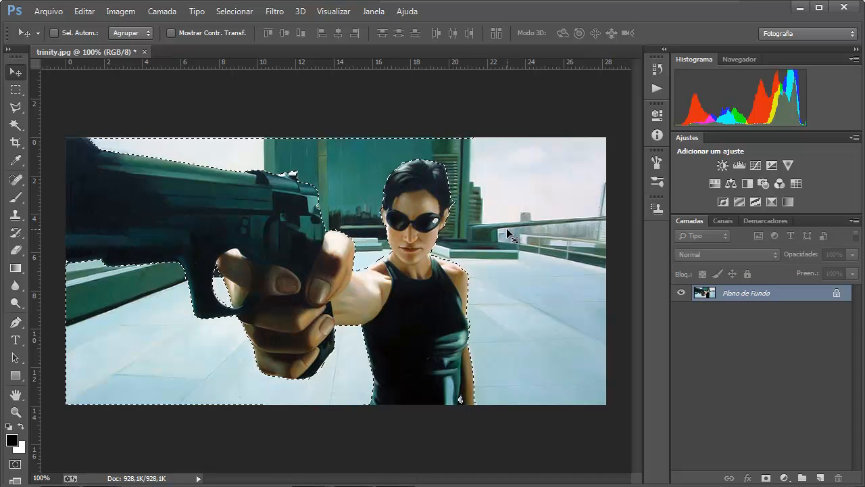
Deselect and restore the background selection, and convert the locked Plano de Fundo layer into a regular layer named Camada 0
key(ctrl+d)
key(ctrl+shift+d)
double_click(746, 293)
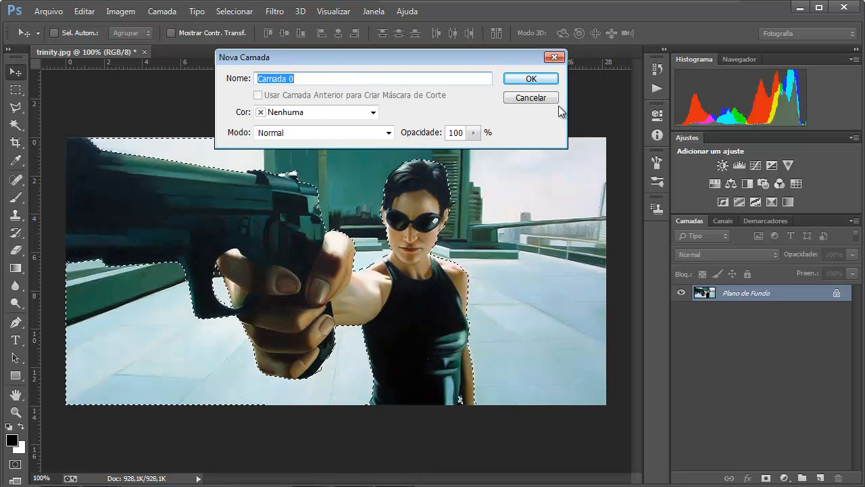
click(519, 80)
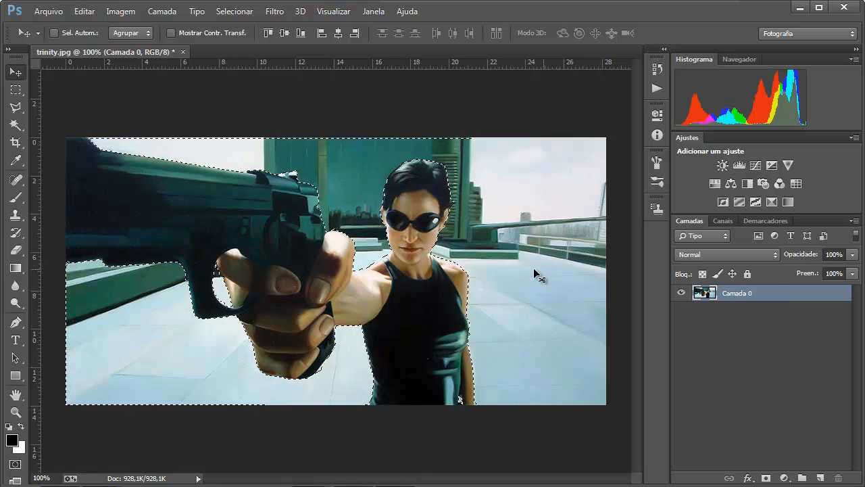
Shift the selected background away from the woman, cut it out and paste it as a separate layer
drag(538, 210, 523, 257)
key(Delete)
key(ctrl+d)
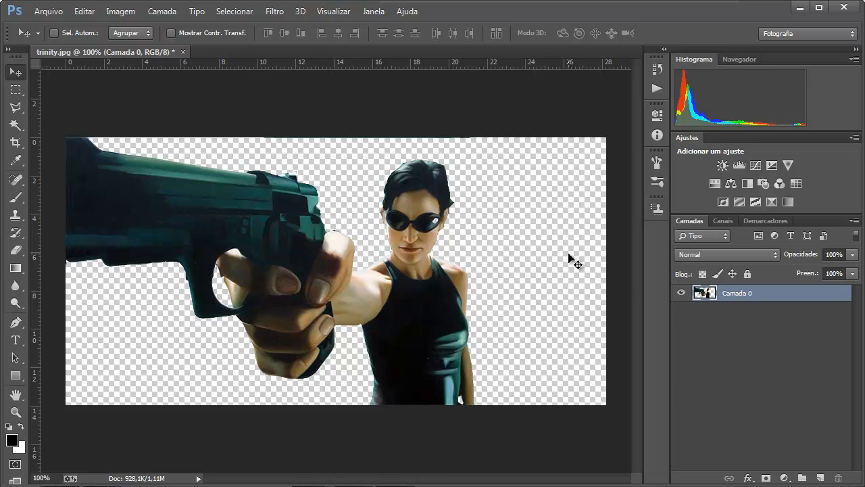
key(ctrl+v)
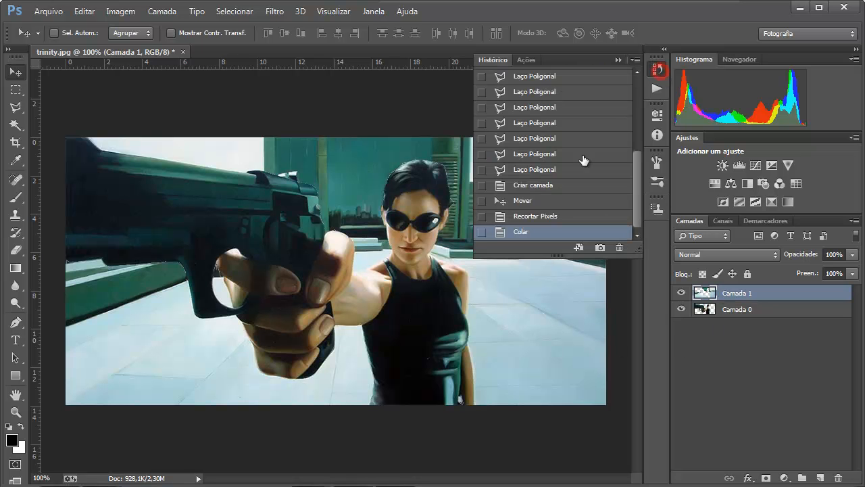
Revert the document history to the layer creation state (Criar camada) and clear the selection
click(547, 216)
click(546, 201)
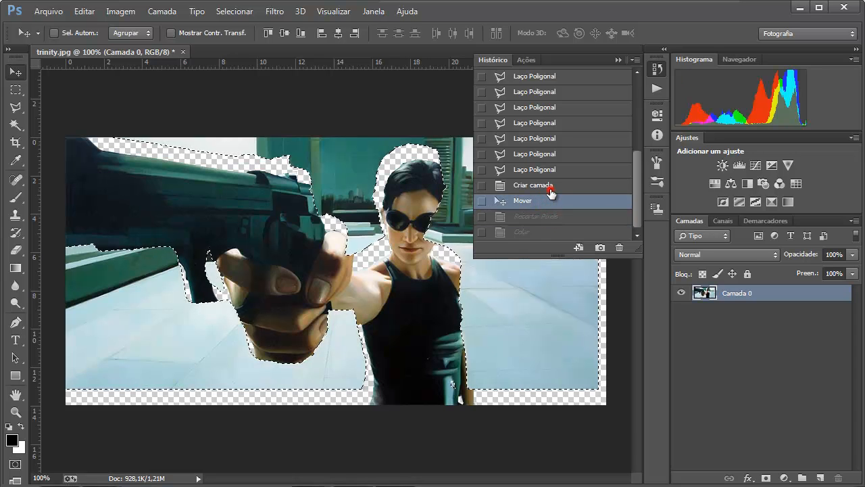
click(550, 186)
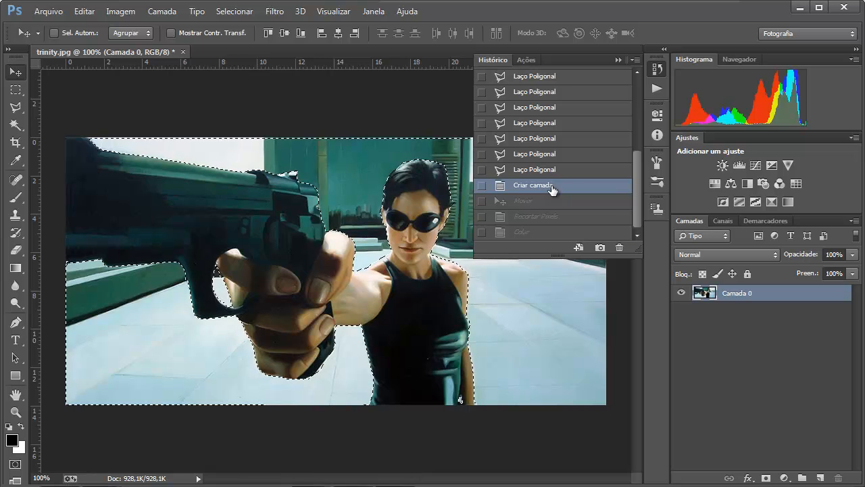
key(ctrl+d)
click(618, 59)
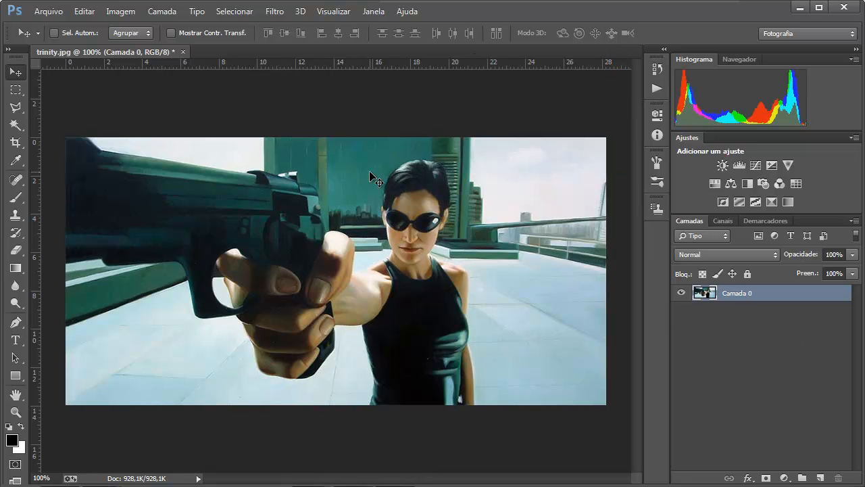
Reselect the background, delete it from Camada 0 to leave the woman and gun on transparency, and deselect
key(ctrl+shift+d)
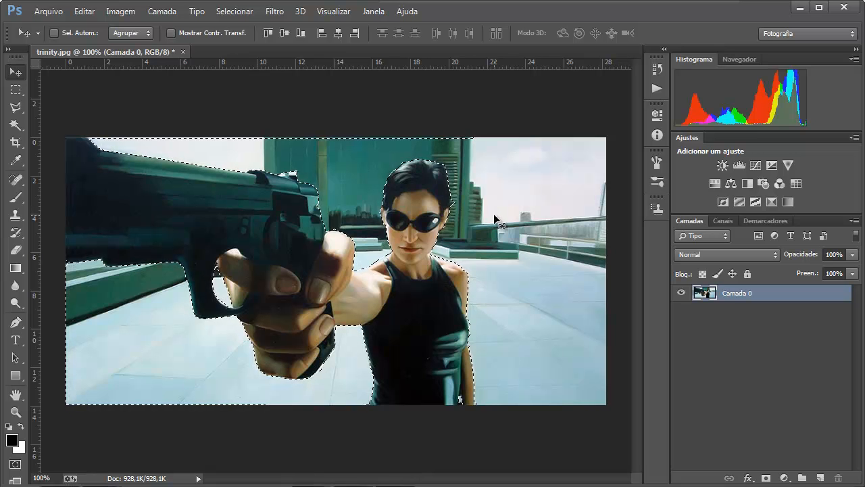
key(Delete)
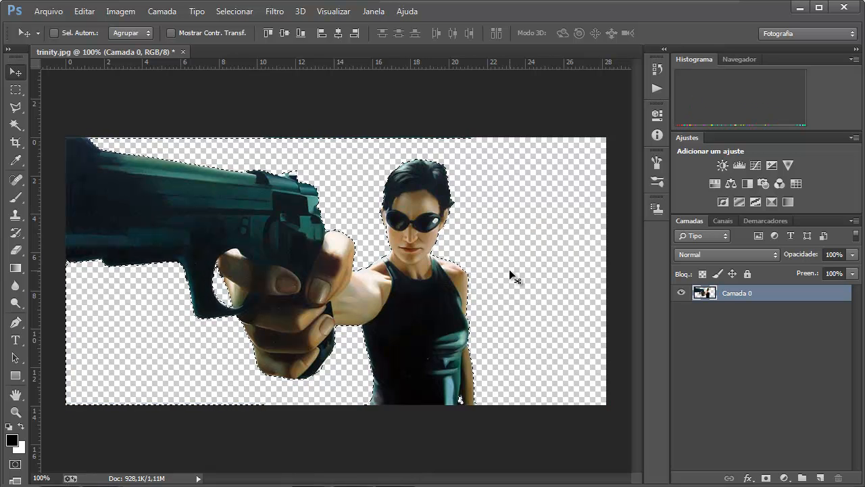
key(ctrl+d)
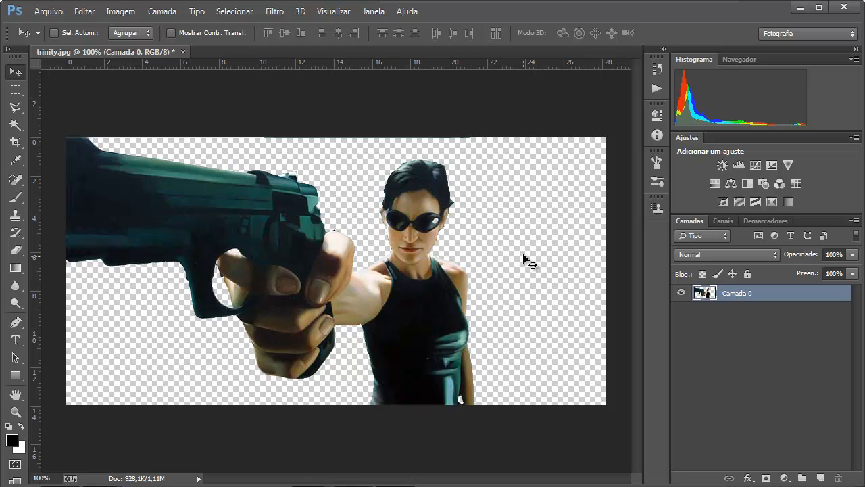